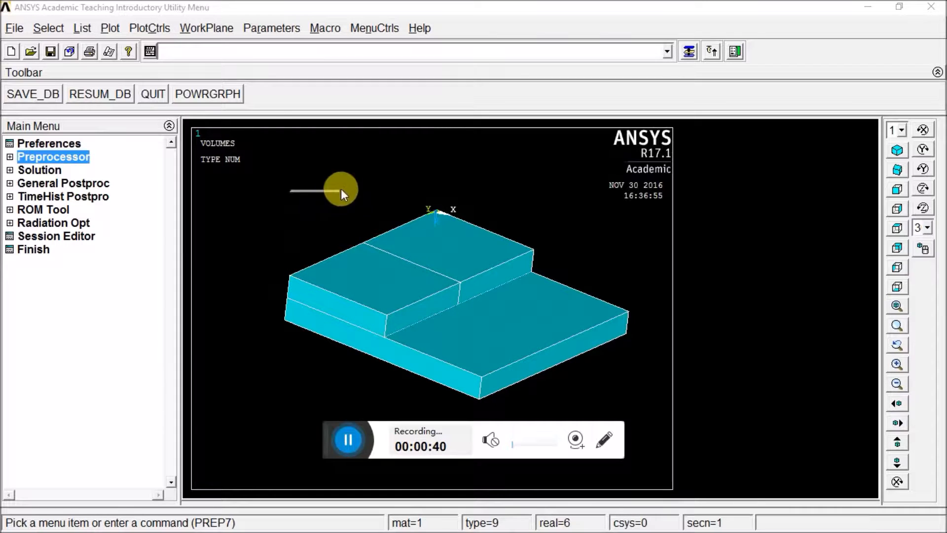
# - Fit the stepped block volumes to the window, and inspect them by panning, zooming and rotating freely
pyautogui.click(315, 156)
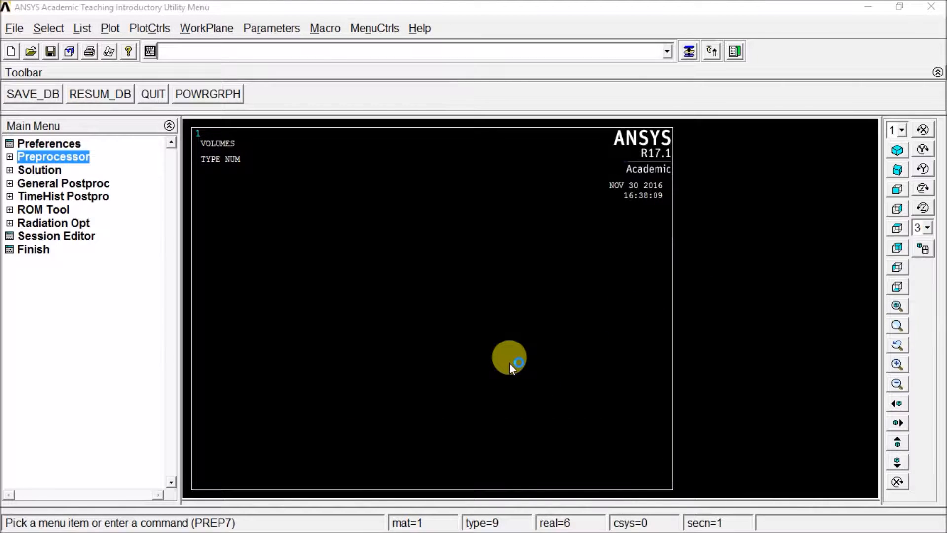
pyautogui.click(897, 306)
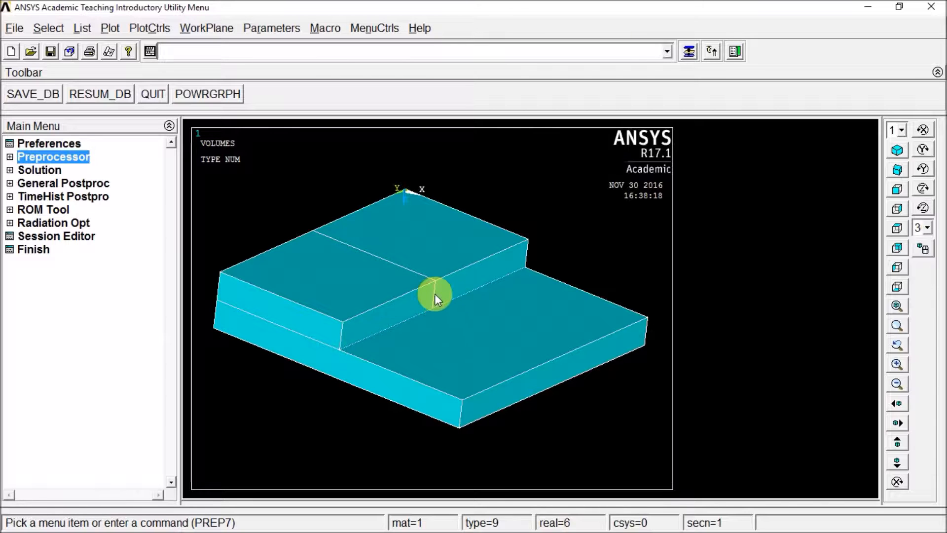
pyautogui.keyDown('ctrl'); pyautogui.moveTo(437, 308); pyautogui.dragTo(458, 300, button='right'); pyautogui.keyUp('ctrl')
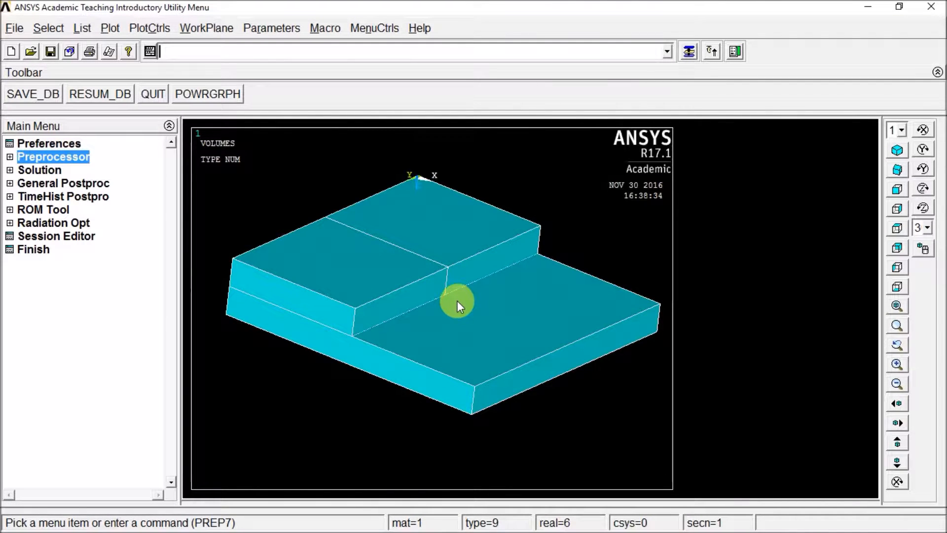
pyautogui.moveTo(466, 303)
pyautogui.keyDown('ctrl'); pyautogui.mouseDown(button='right')
pyautogui.moveTo(450, 266)
pyautogui.moveTo(509, 455)
pyautogui.moveTo(393, 309)
pyautogui.moveTo(496, 321)
pyautogui.moveTo(503, 207)
pyautogui.moveTo(481, 376)
pyautogui.moveTo(469, 245)
pyautogui.moveTo(470, 379)
pyautogui.moveTo(494, 391)
pyautogui.moveTo(416, 335)
pyautogui.moveTo(454, 329)
pyautogui.mouseUp(button='right'); pyautogui.keyUp('ctrl')
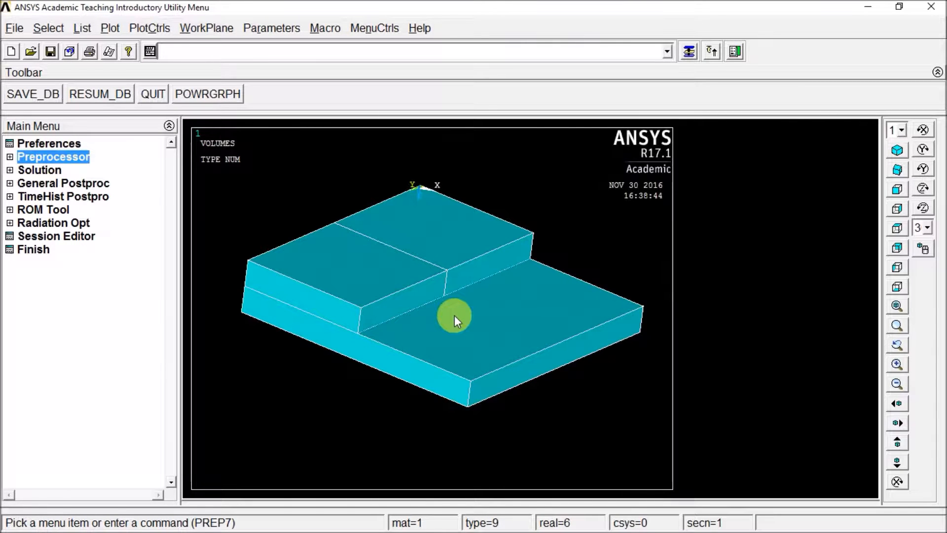
pyautogui.moveTo(455, 318)
pyautogui.keyDown('ctrl'); pyautogui.mouseDown(button='right')
pyautogui.moveTo(402, 317)
pyautogui.moveTo(621, 302)
pyautogui.moveTo(351, 346)
pyautogui.moveTo(557, 345)
pyautogui.moveTo(359, 363)
pyautogui.moveTo(453, 350)
pyautogui.moveTo(440, 238)
pyautogui.moveTo(465, 408)
pyautogui.moveTo(455, 385)
pyautogui.moveTo(461, 197)
pyautogui.moveTo(482, 330)
pyautogui.moveTo(444, 353)
pyautogui.moveTo(394, 269)
pyautogui.moveTo(554, 291)
pyautogui.moveTo(320, 326)
pyautogui.moveTo(569, 372)
pyautogui.moveTo(472, 206)
pyautogui.moveTo(345, 346)
pyautogui.moveTo(441, 351)
pyautogui.moveTo(449, 193)
pyautogui.moveTo(482, 401)
pyautogui.moveTo(458, 382)
pyautogui.moveTo(450, 239)
pyautogui.moveTo(440, 262)
pyautogui.moveTo(449, 256)
pyautogui.moveTo(473, 341)
pyautogui.moveTo(541, 321)
pyautogui.moveTo(434, 330)
pyautogui.moveTo(469, 326)
pyautogui.moveTo(412, 282)
pyautogui.moveTo(563, 372)
pyautogui.moveTo(462, 159)
pyautogui.moveTo(609, 444)
pyautogui.moveTo(501, 376)
pyautogui.moveTo(520, 201)
pyautogui.moveTo(356, 322)
pyautogui.moveTo(522, 388)
pyautogui.moveTo(559, 389)
pyautogui.mouseUp(button='right'); pyautogui.keyUp('ctrl')
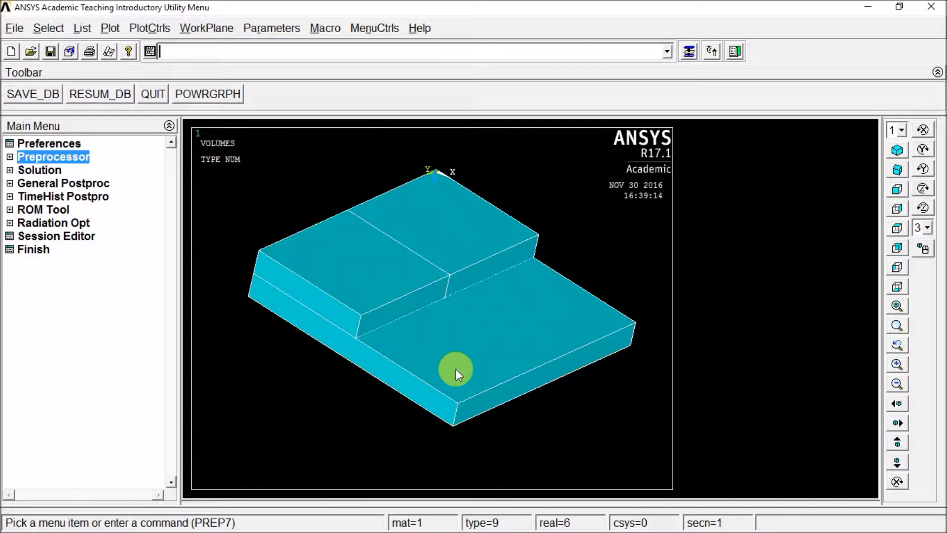
pyautogui.moveTo(456, 369)
pyautogui.keyDown('ctrl'); pyautogui.mouseDown(button='right')
pyautogui.moveTo(381, 280)
pyautogui.moveTo(423, 352)
pyautogui.mouseUp(button='right'); pyautogui.keyUp('ctrl')
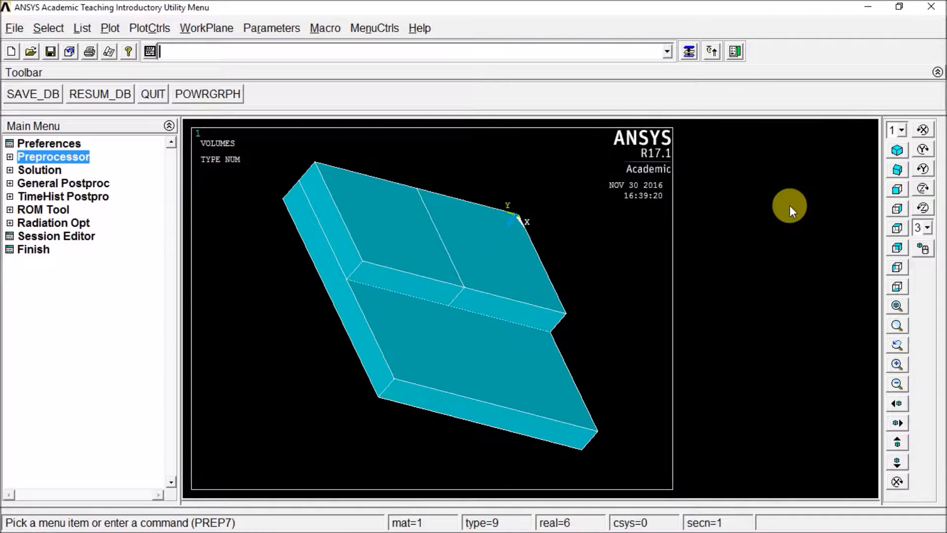
# - View the model in the isometric, oblique, front, right, top, back, left and bottom standard views
pyautogui.click(897, 151)
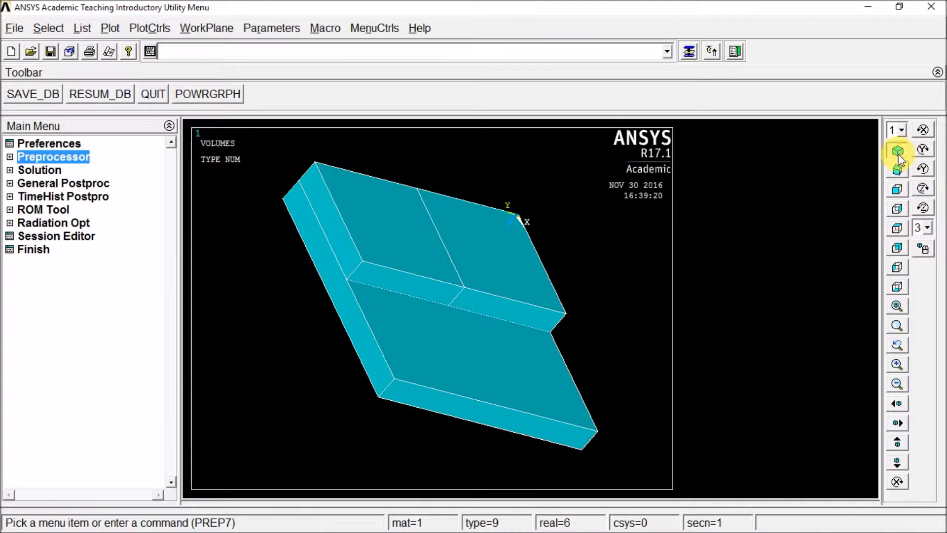
pyautogui.click(898, 171)
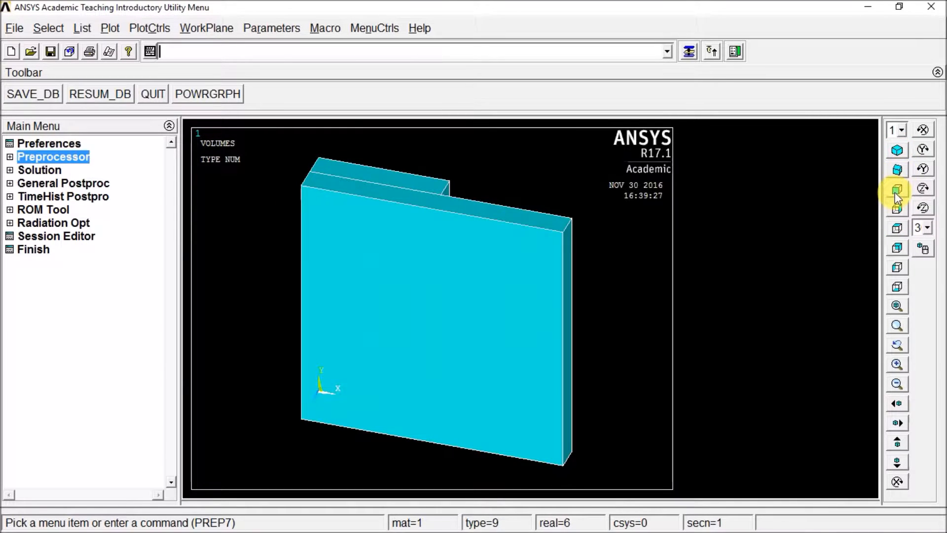
pyautogui.click(897, 190)
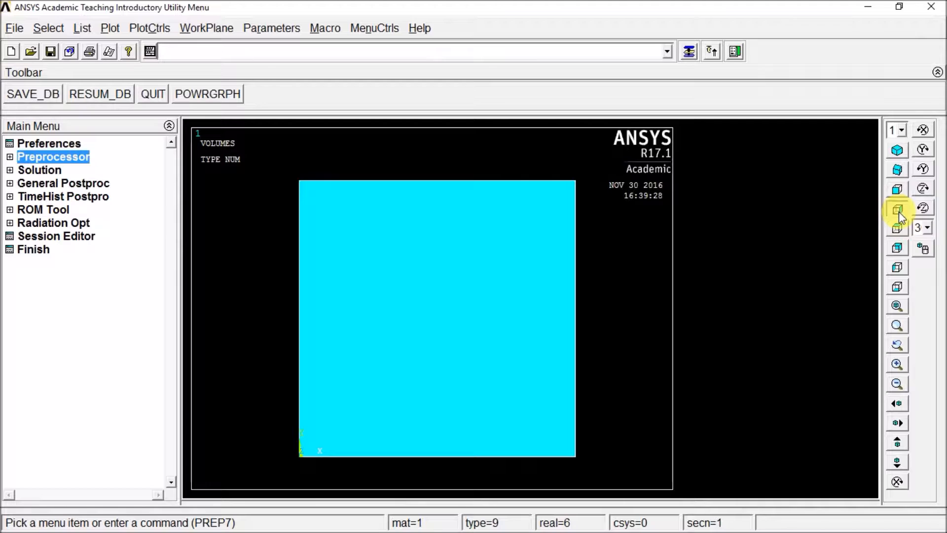
pyautogui.click(899, 212)
pyautogui.click(898, 228)
pyautogui.click(898, 249)
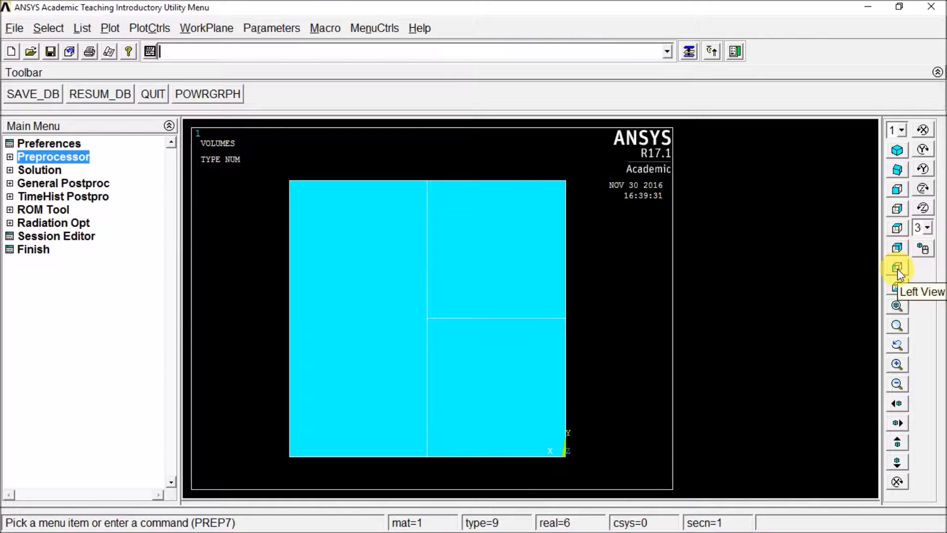
pyautogui.click(898, 268)
pyautogui.click(898, 288)
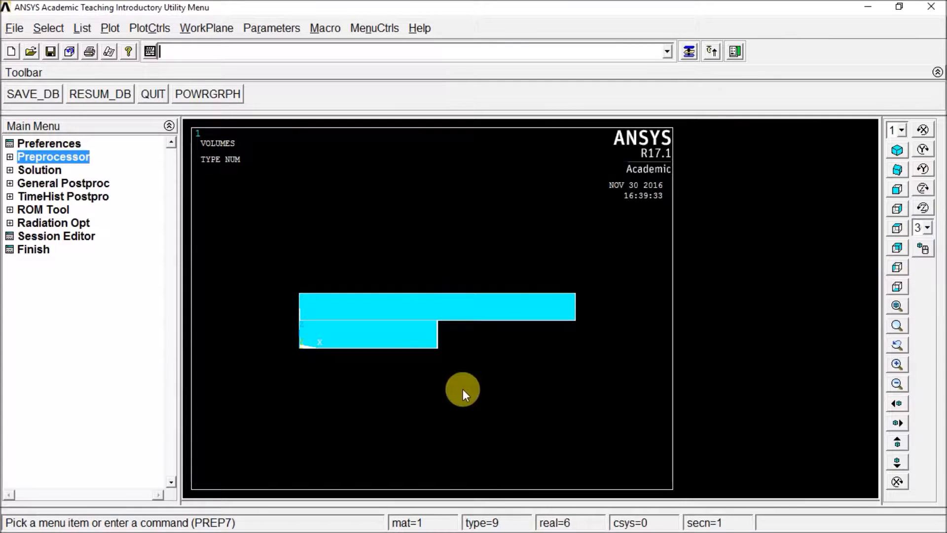
# - Rotate the model out of the bottom view, fit it to the window, and box-zoom on its lower middle edge
pyautogui.moveTo(464, 374)
pyautogui.keyDown('ctrl'); pyautogui.mouseDown(button='right')
pyautogui.moveTo(430, 324)
pyautogui.moveTo(422, 264)
pyautogui.moveTo(434, 339)
pyautogui.moveTo(383, 218)
pyautogui.moveTo(404, 228)
pyautogui.moveTo(398, 310)
pyautogui.mouseUp(button='right'); pyautogui.keyUp('ctrl')
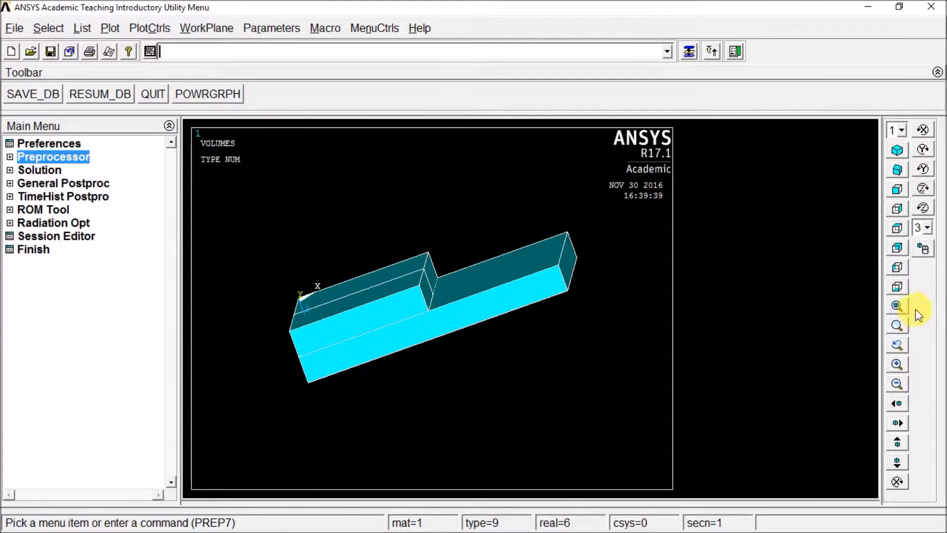
pyautogui.click(897, 306)
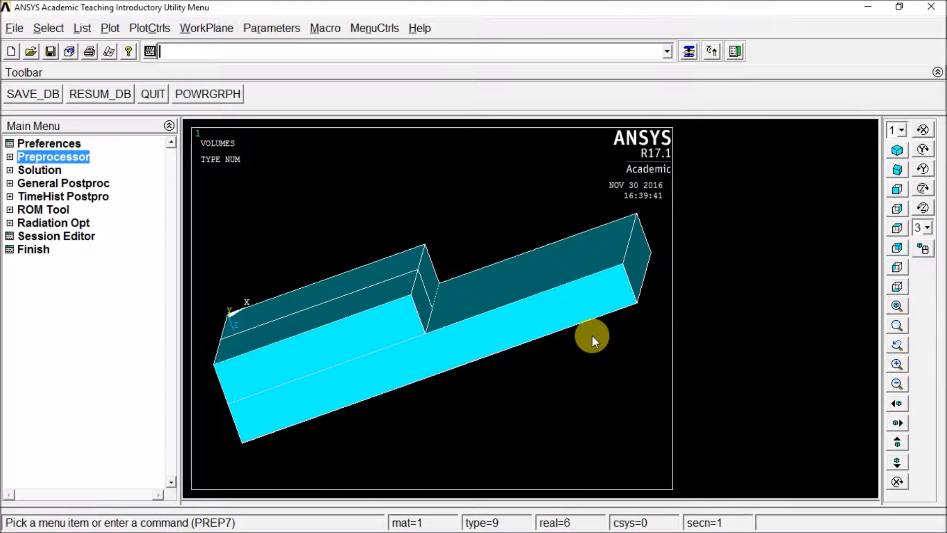
pyautogui.click(899, 327)
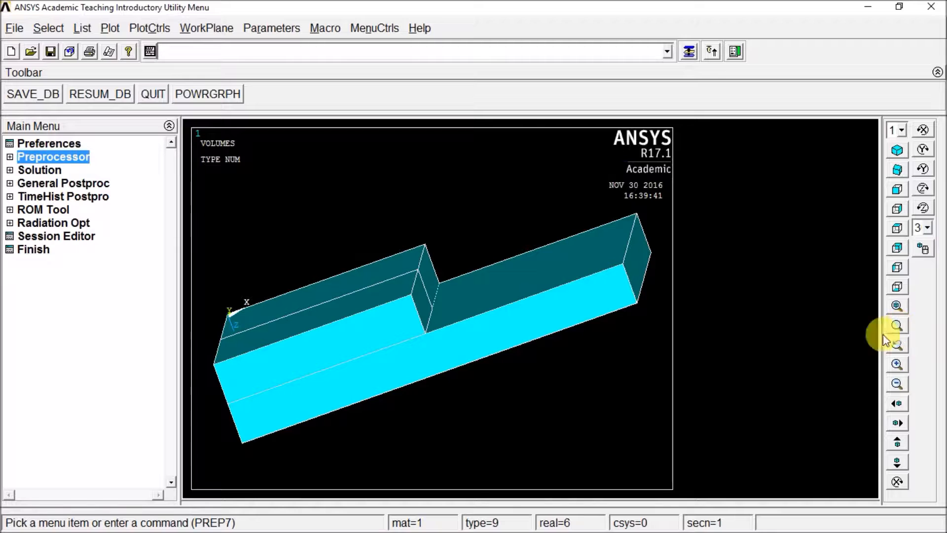
pyautogui.click(497, 344)
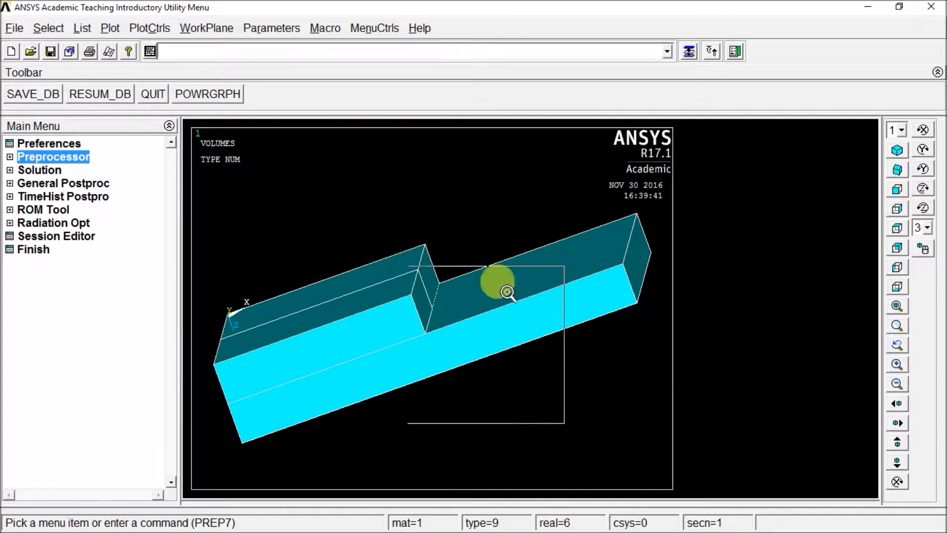
pyautogui.click(543, 336)
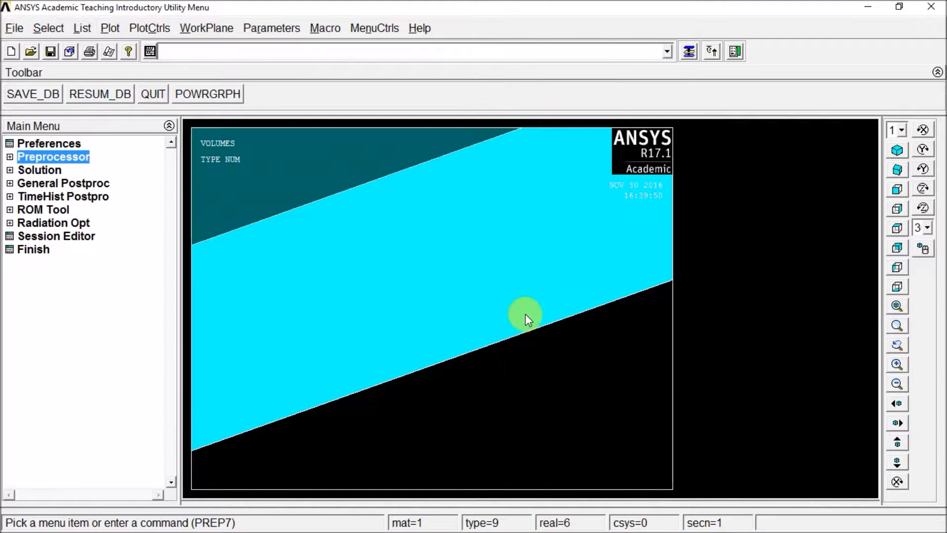
# - Restore the previous zoom, and examine the model by zooming in and out and panning it left, right, up and down
pyautogui.click(898, 345)
pyautogui.click(902, 366)
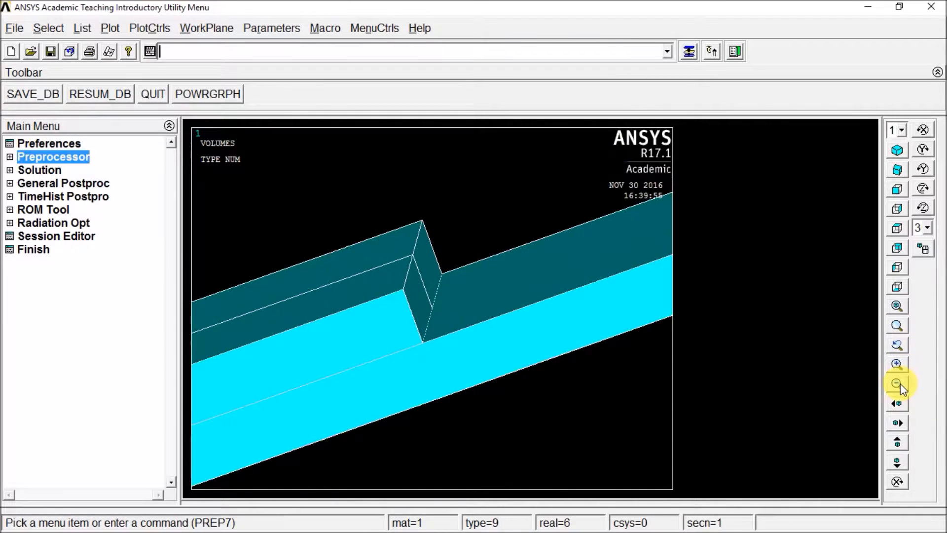
pyautogui.click(899, 384)
pyautogui.click(899, 403)
pyautogui.click(898, 423)
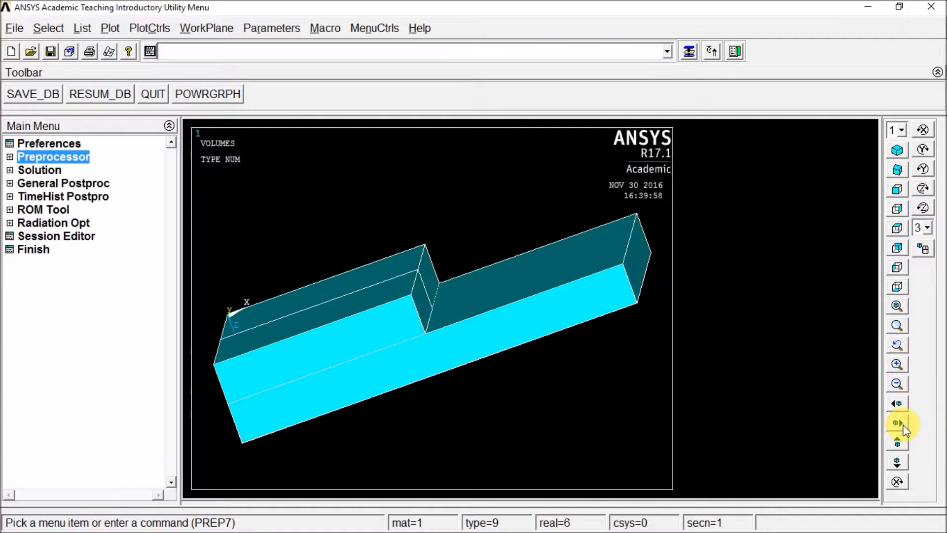
pyautogui.click(898, 460)
pyautogui.click(897, 442)
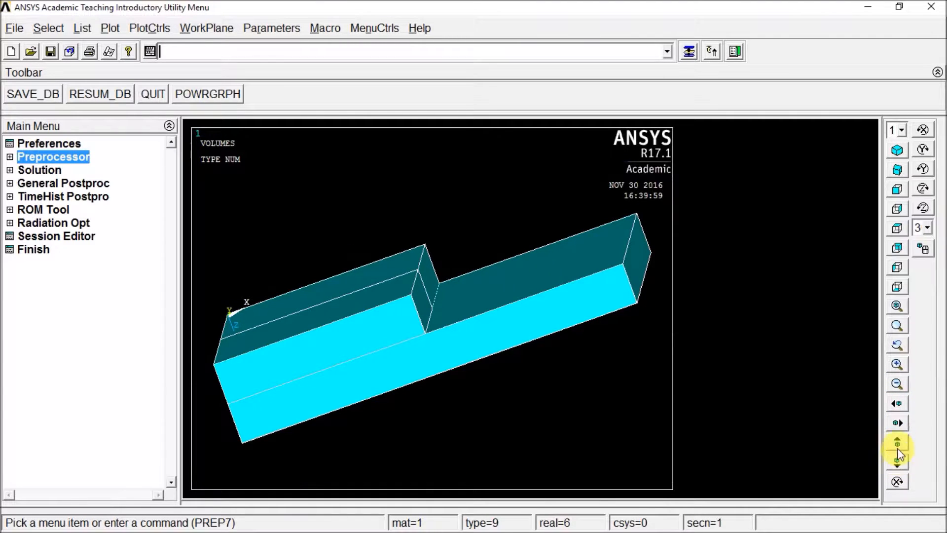
pyautogui.click(897, 441)
pyautogui.click(897, 460)
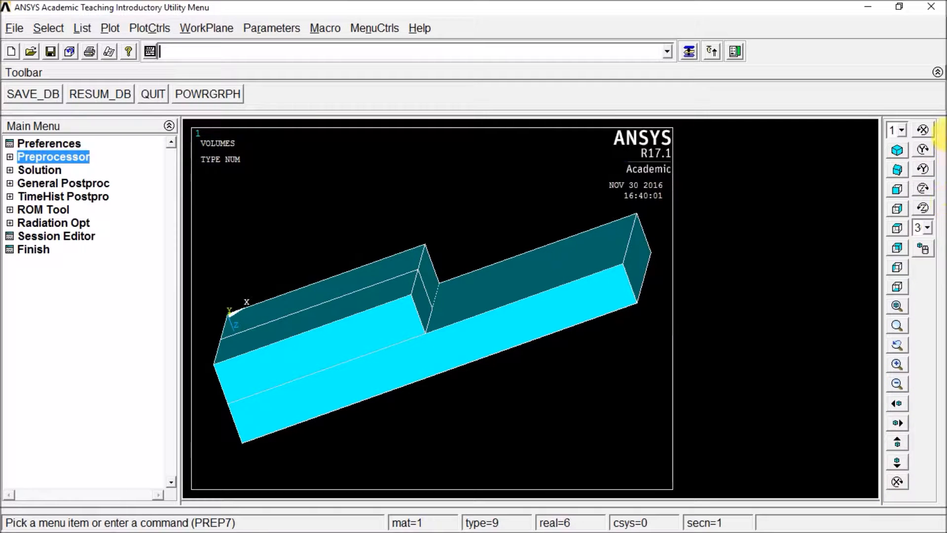
# - Rotate the model one increment about the X axis and back, and tilt it slightly by free rotation
pyautogui.click(925, 130)
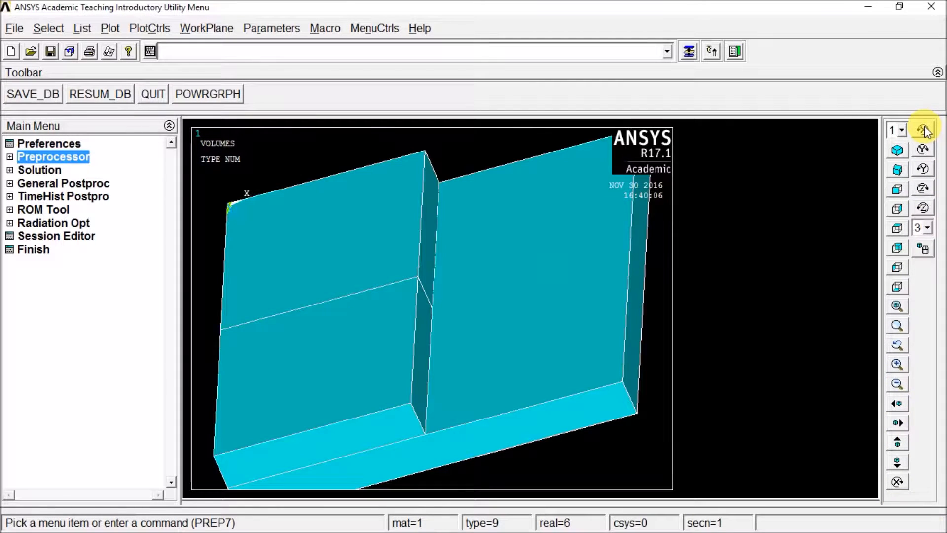
pyautogui.click(897, 481)
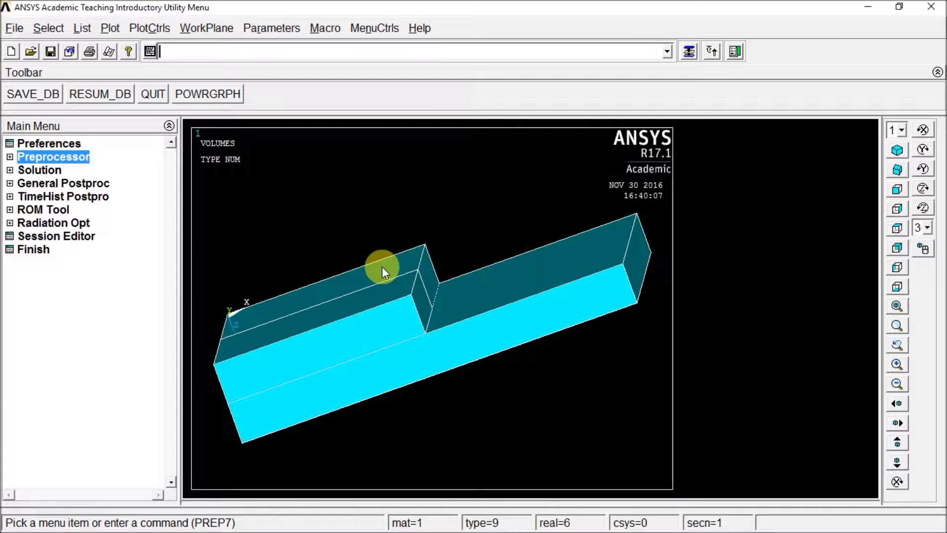
pyautogui.moveTo(446, 240)
pyautogui.keyDown('ctrl'); pyautogui.mouseDown(button='right')
pyautogui.moveTo(445, 274)
pyautogui.moveTo(443, 246)
pyautogui.mouseUp(button='right'); pyautogui.keyUp('ctrl')
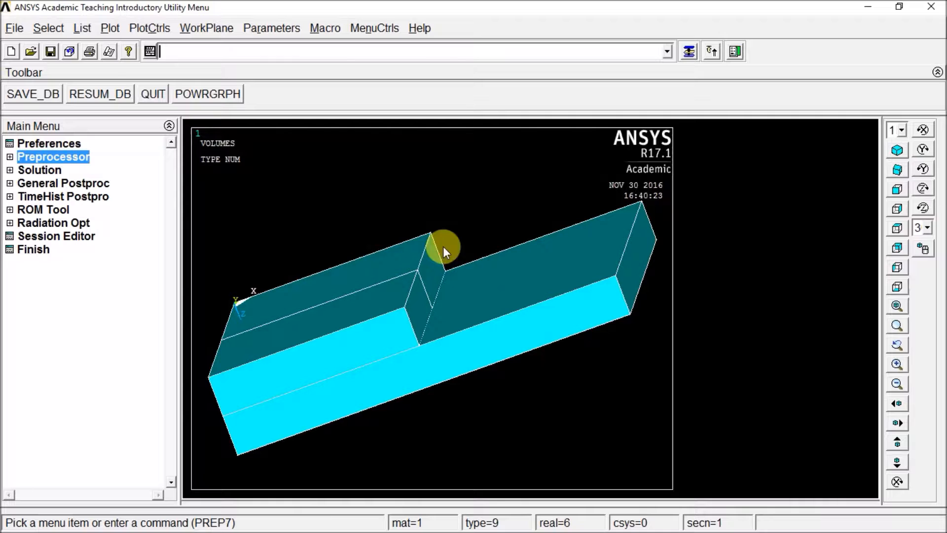
# - Plot the model's keypoints in place of its volumes
pyautogui.click(110, 30)
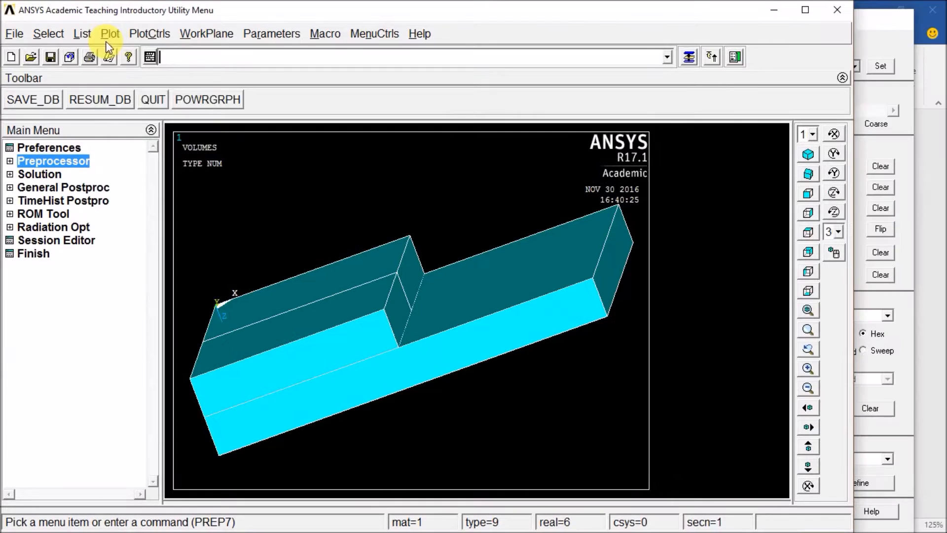
pyautogui.click(111, 34)
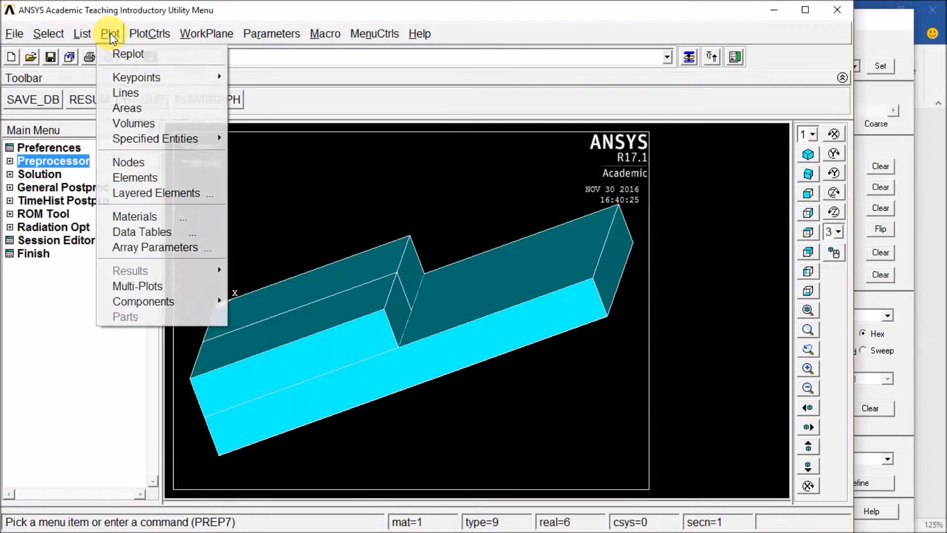
pyautogui.click(806, 10)
pyautogui.click(109, 28)
pyautogui.moveTo(151, 72)
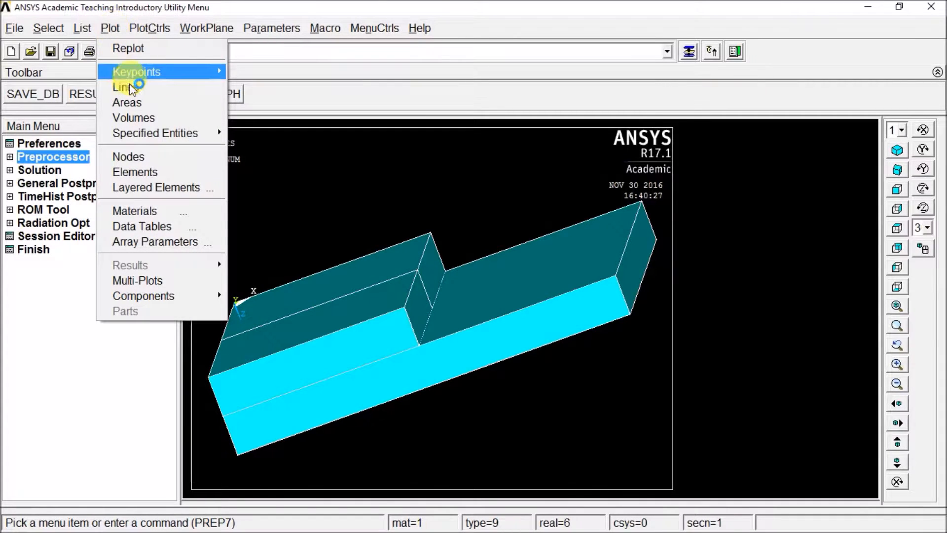
pyautogui.click(254, 74)
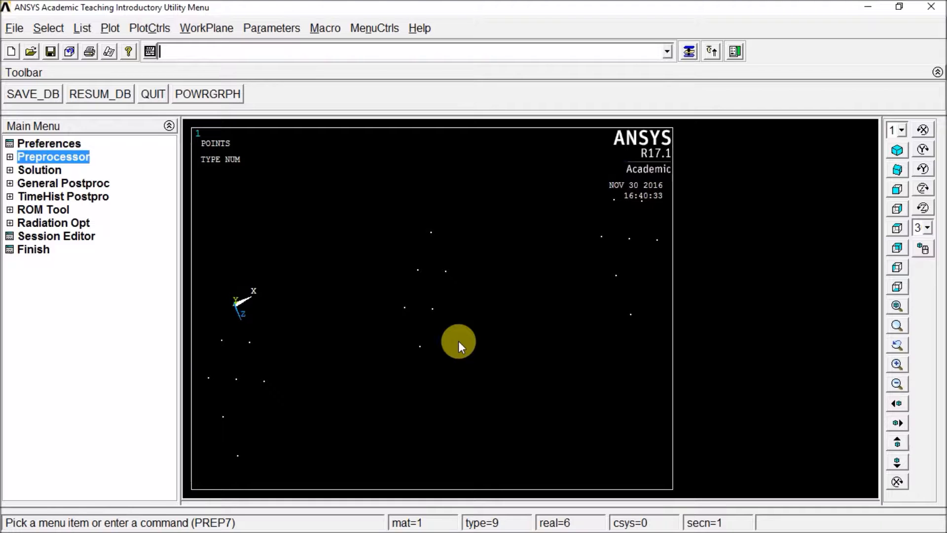
# - Turn on keypoint, line, area and volume numbers in the plot numbering controls
pyautogui.click(150, 28)
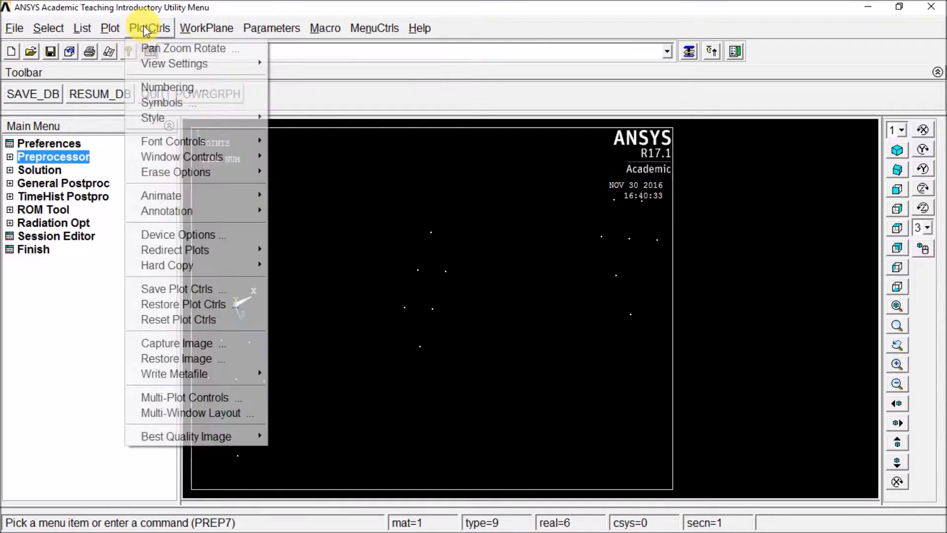
pyautogui.click(169, 90)
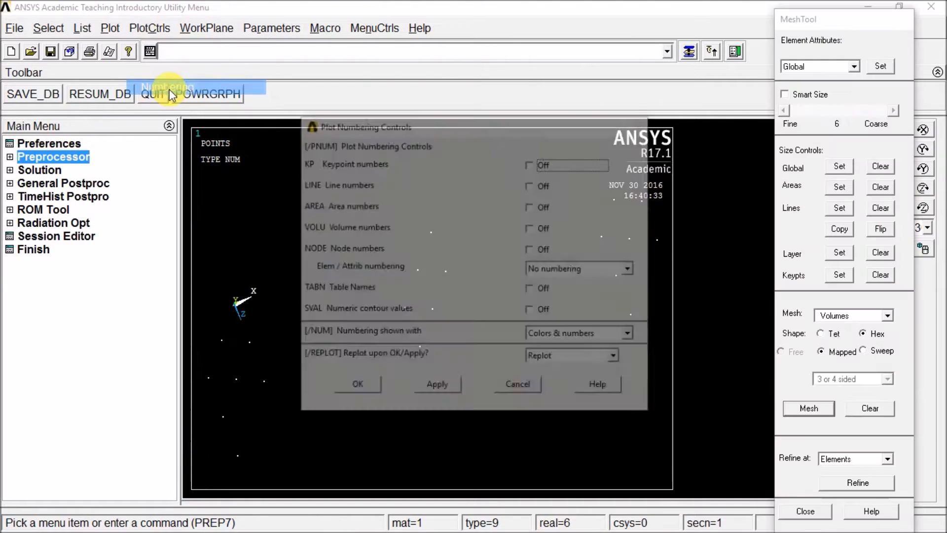
pyautogui.moveTo(487, 120); pyautogui.dragTo(496, 93)
pyautogui.click(541, 137)
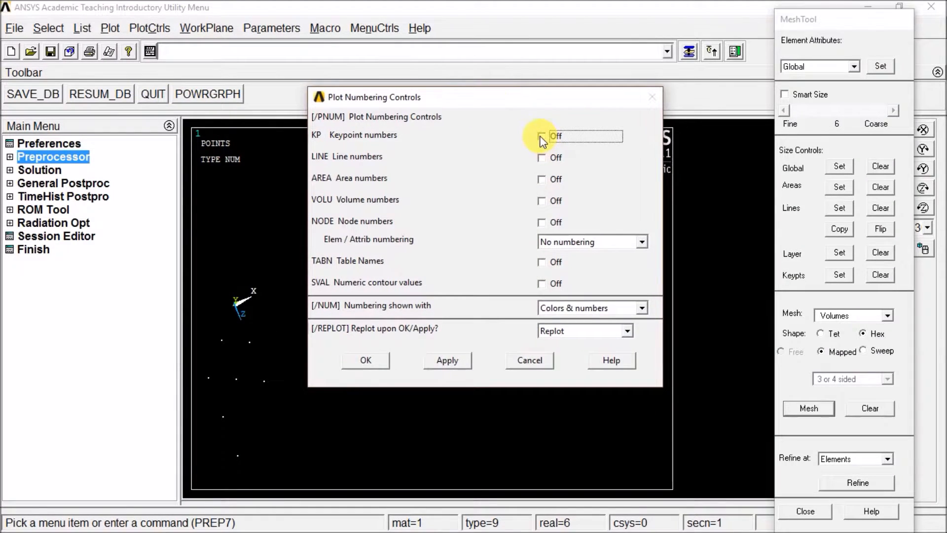
pyautogui.click(542, 158)
pyautogui.click(543, 179)
pyautogui.click(543, 201)
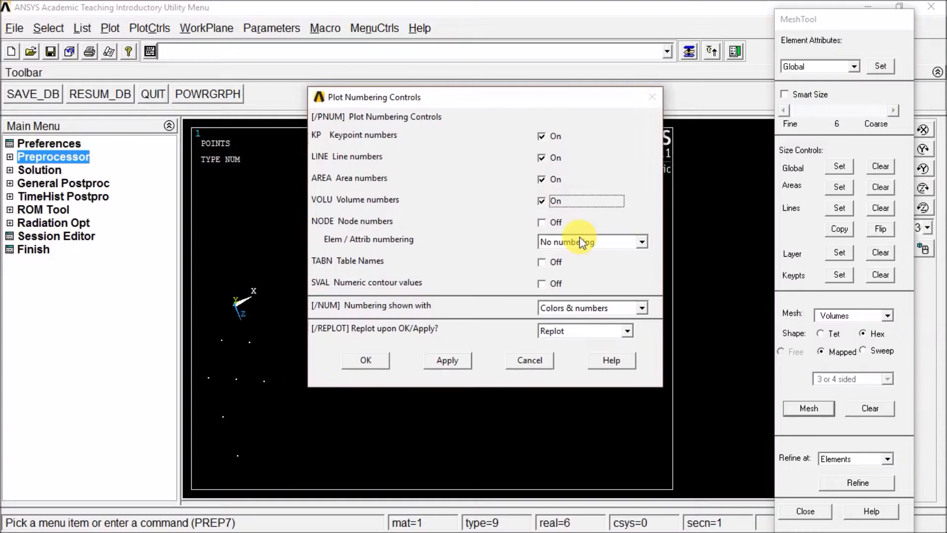
# - Turn line and area numbers off, keep Replot as the replot action, and apply the numbering settings
pyautogui.click(541, 158)
pyautogui.click(542, 180)
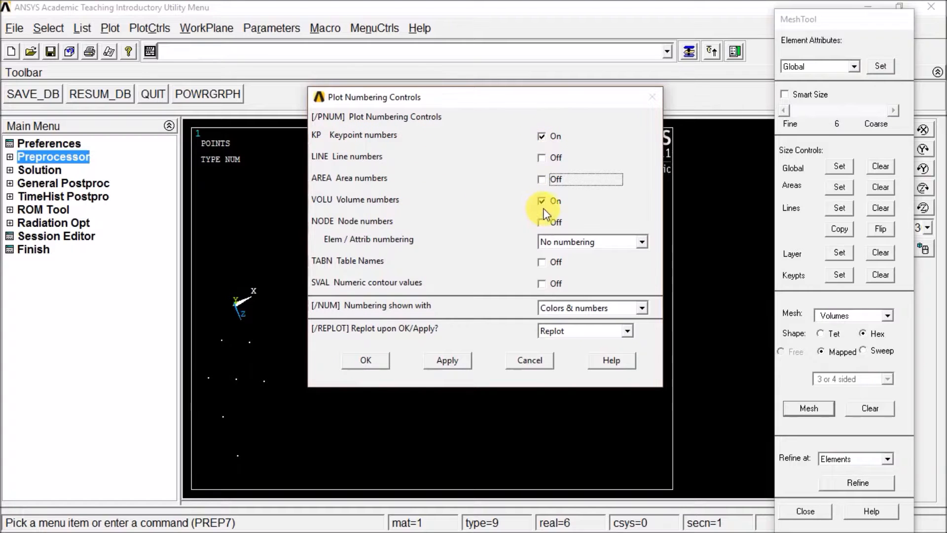
pyautogui.moveTo(522, 101); pyautogui.dragTo(506, 81)
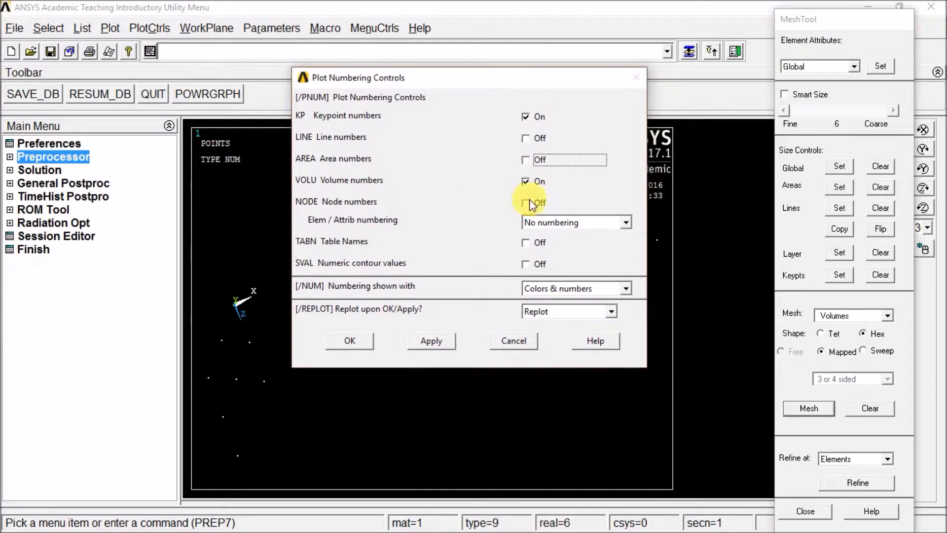
pyautogui.click(557, 312)
pyautogui.click(544, 337)
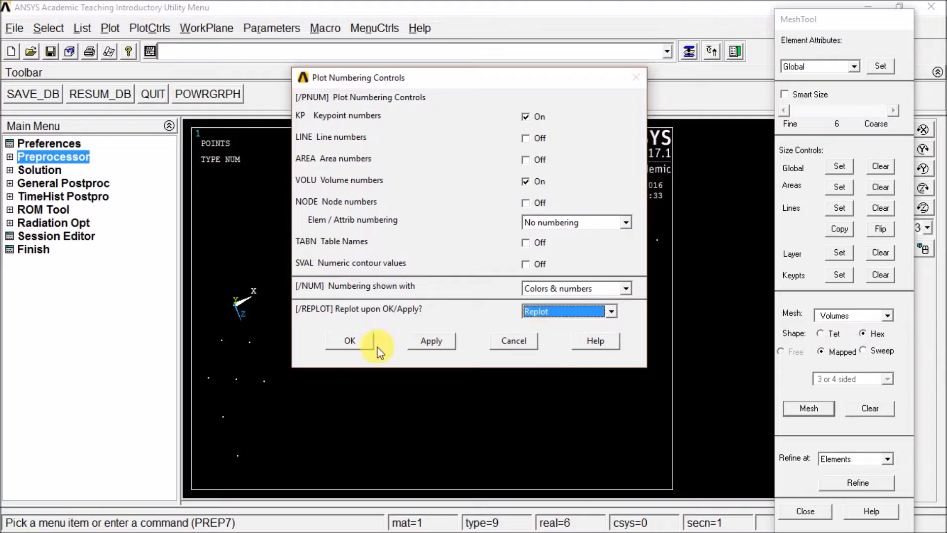
pyautogui.click(350, 341)
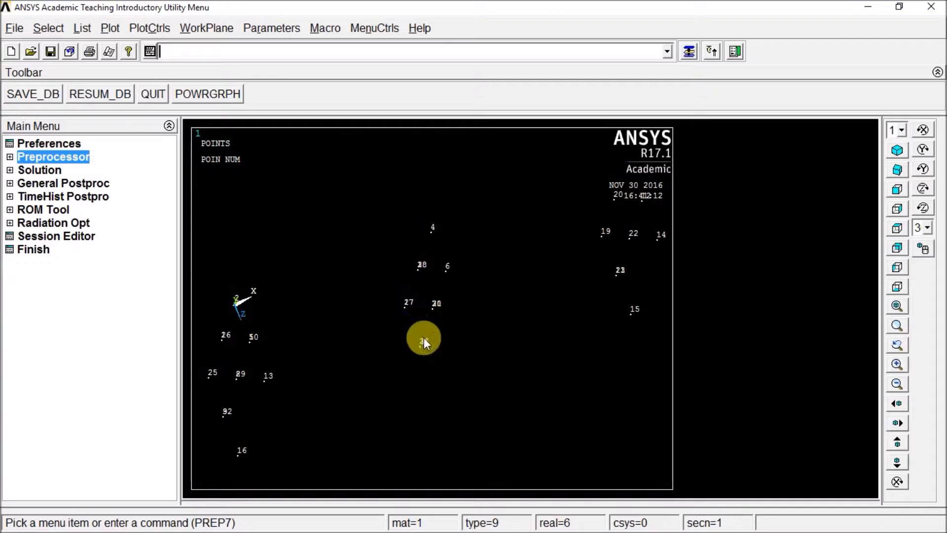
# - Fit the keypoints in view, plot the model's volumes in place of them, and tilt the block by free rotation
pyautogui.moveTo(414, 260); pyautogui.dragTo(428, 284)
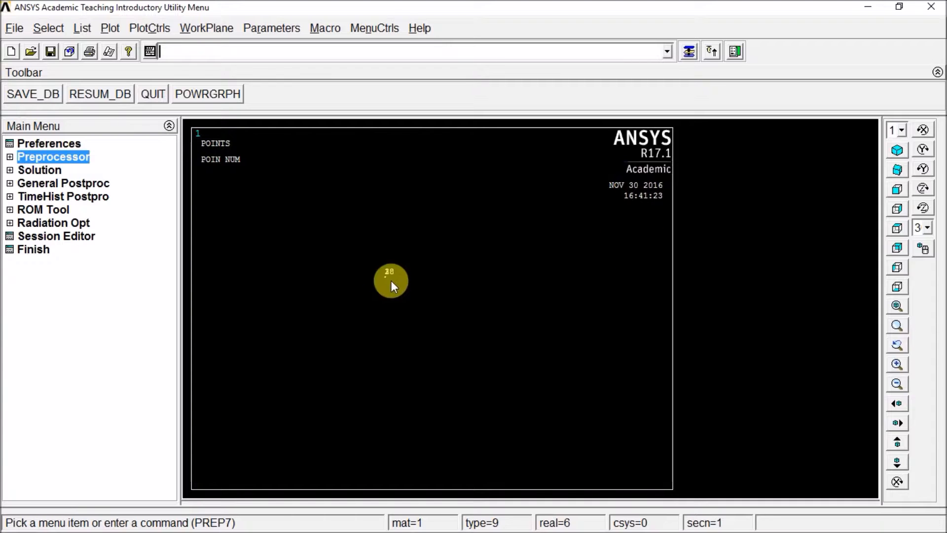
pyautogui.click(897, 306)
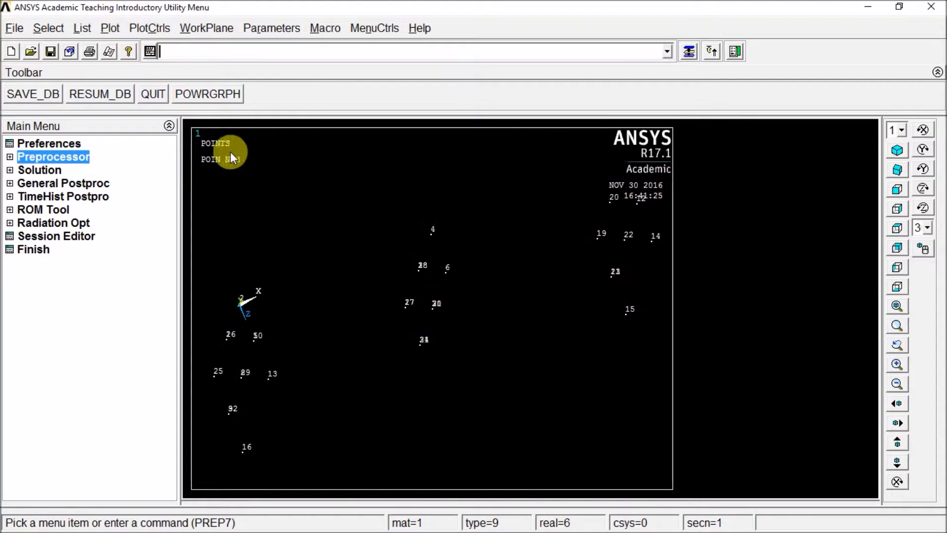
pyautogui.click(110, 28)
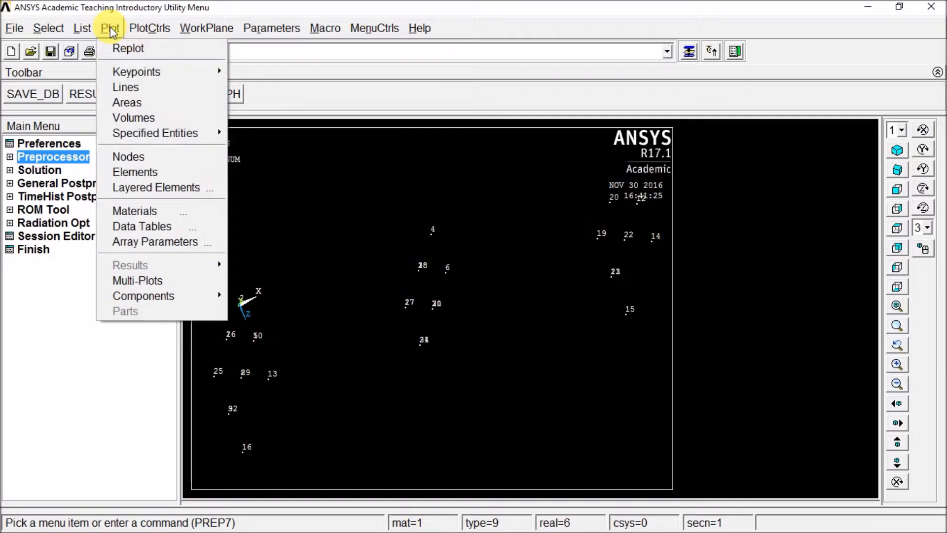
pyautogui.click(149, 116)
pyautogui.moveTo(523, 284)
pyautogui.keyDown('ctrl'); pyautogui.mouseDown(button='middle')
pyautogui.moveTo(448, 333)
pyautogui.moveTo(509, 325)
pyautogui.mouseUp(button='middle'); pyautogui.keyUp('ctrl')
pyautogui.moveTo(510, 325)
pyautogui.keyDown('ctrl'); pyautogui.mouseDown(button='right')
pyautogui.moveTo(455, 362)
pyautogui.moveTo(468, 323)
pyautogui.moveTo(499, 305)
pyautogui.mouseUp(button='right'); pyautogui.keyUp('ctrl')
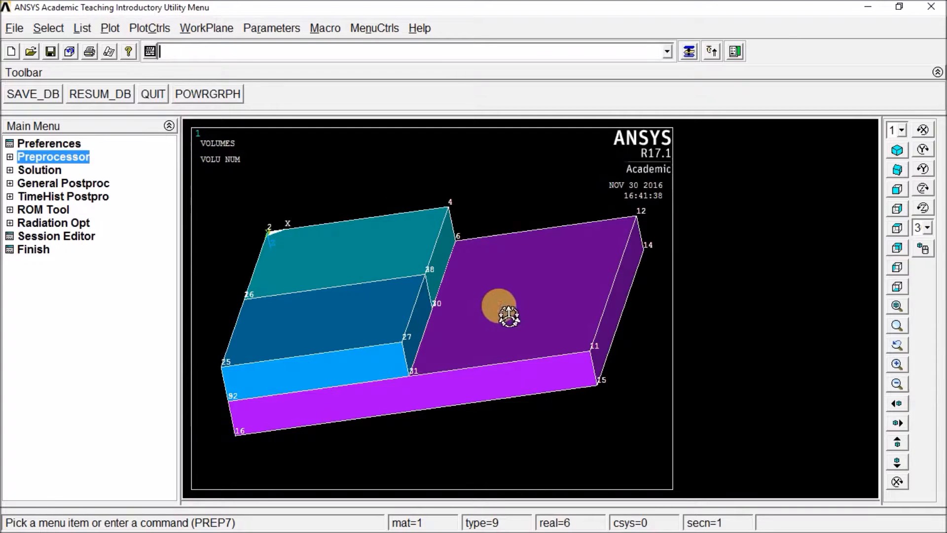
# - Plot the model's areas in place of its volumes and inspect them by free rotation
pyautogui.click(110, 29)
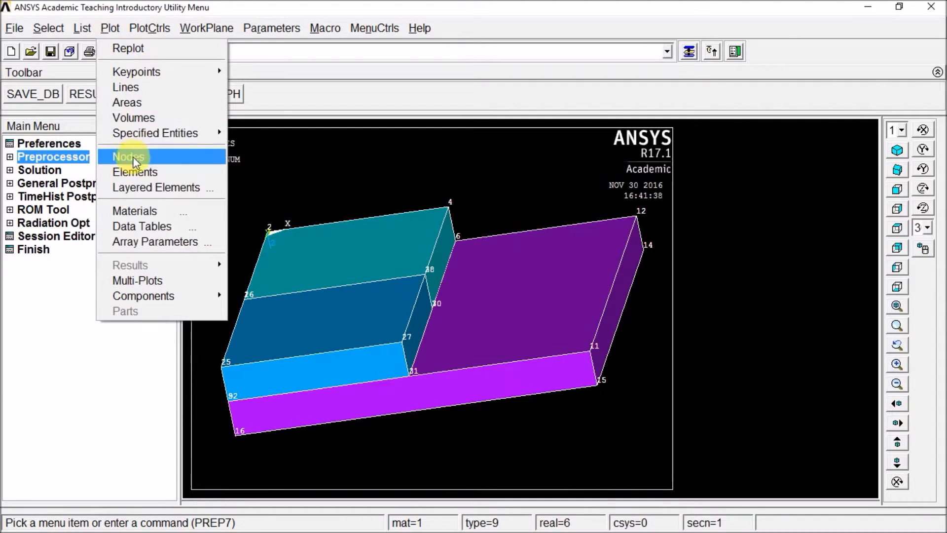
pyautogui.click(141, 102)
pyautogui.keyDown('ctrl'); pyautogui.moveTo(582, 291); pyautogui.dragTo(504, 317, button='right'); pyautogui.keyUp('ctrl')
pyautogui.moveTo(491, 350)
pyautogui.keyDown('ctrl'); pyautogui.mouseDown(button='right')
pyautogui.moveTo(512, 319)
pyautogui.moveTo(543, 309)
pyautogui.moveTo(498, 334)
pyautogui.mouseUp(button='right'); pyautogui.keyUp('ctrl')
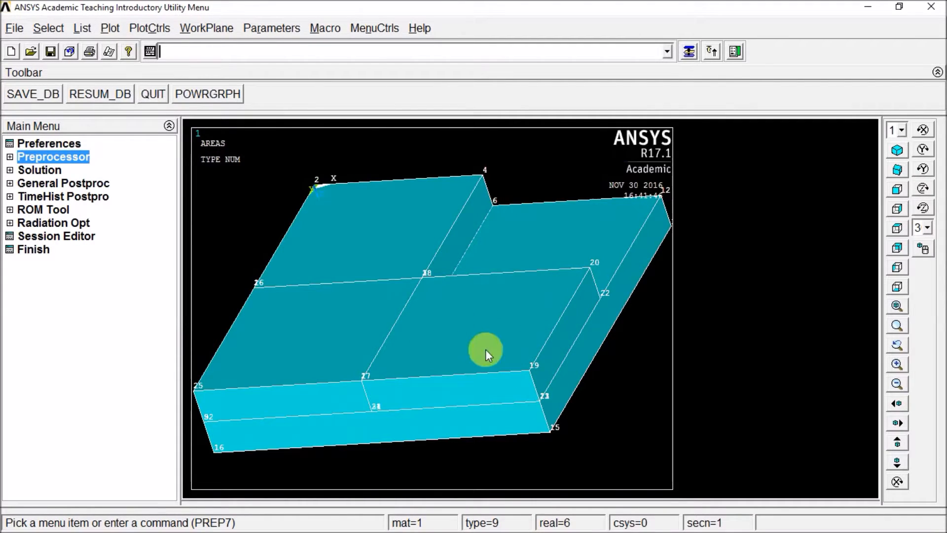
pyautogui.moveTo(473, 342)
pyautogui.keyDown('ctrl'); pyautogui.mouseDown(button='right')
pyautogui.moveTo(450, 333)
pyautogui.moveTo(487, 303)
pyautogui.moveTo(522, 332)
pyautogui.moveTo(466, 325)
pyautogui.moveTo(504, 325)
pyautogui.moveTo(516, 281)
pyautogui.moveTo(507, 330)
pyautogui.mouseUp(button='right'); pyautogui.keyUp('ctrl')
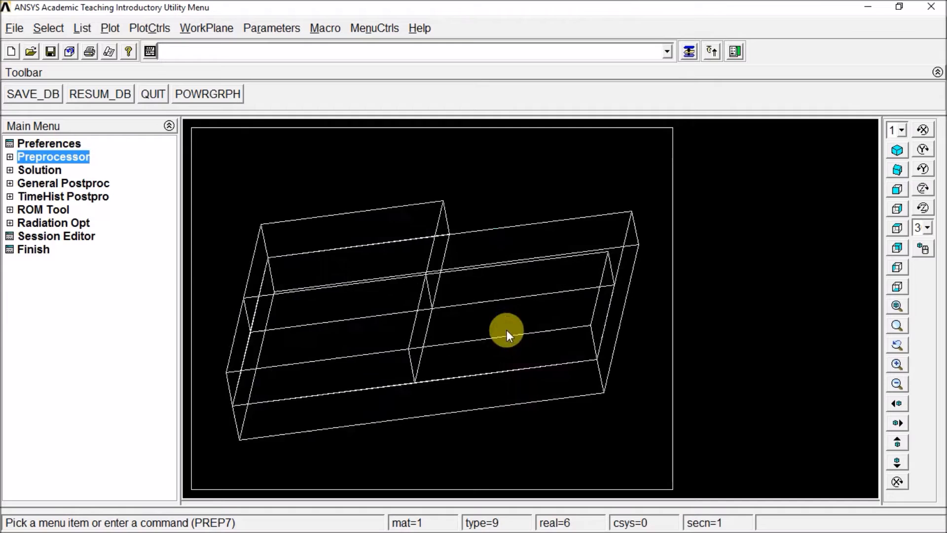
# - Plot the volumes again and turn keypoint numbers off in the plot numbering controls, keeping volume numbers on
pyautogui.click(110, 28)
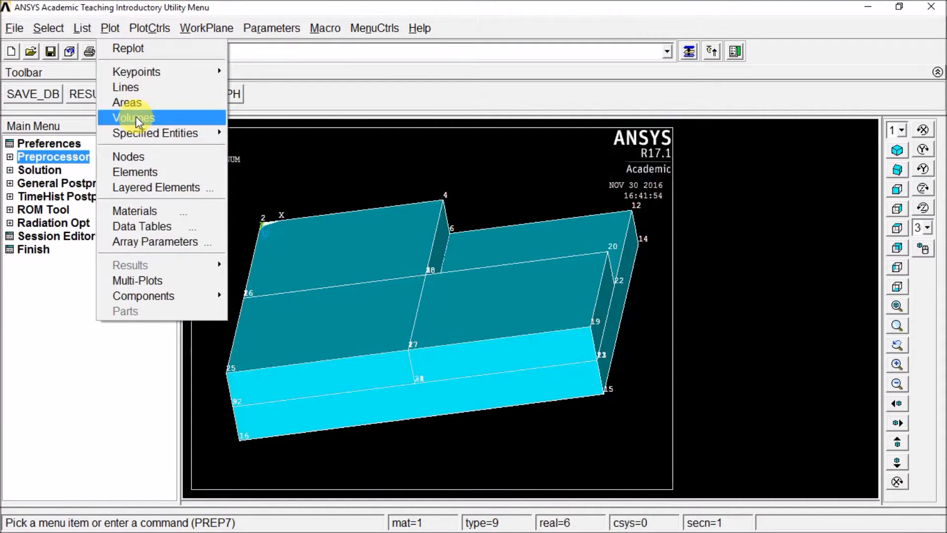
pyautogui.click(135, 117)
pyautogui.click(109, 31)
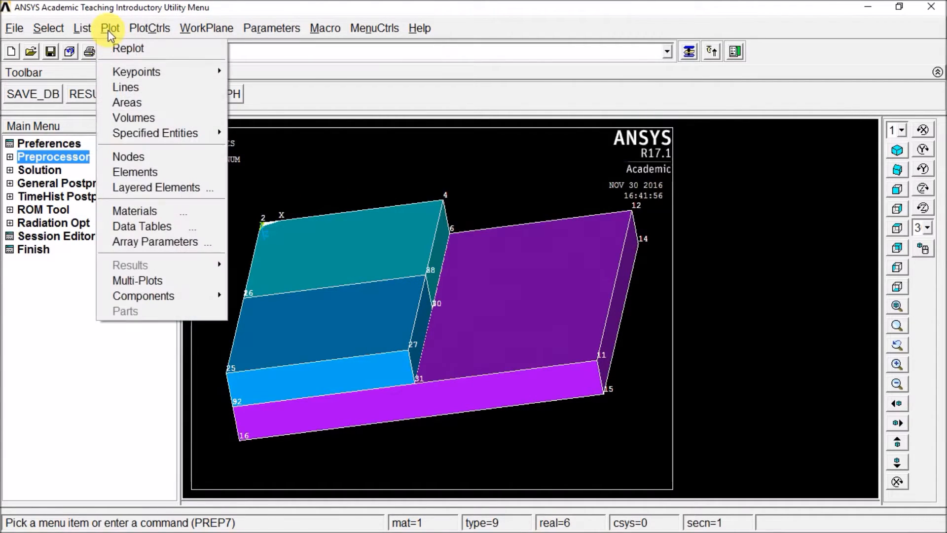
pyautogui.click(150, 28)
pyautogui.click(167, 87)
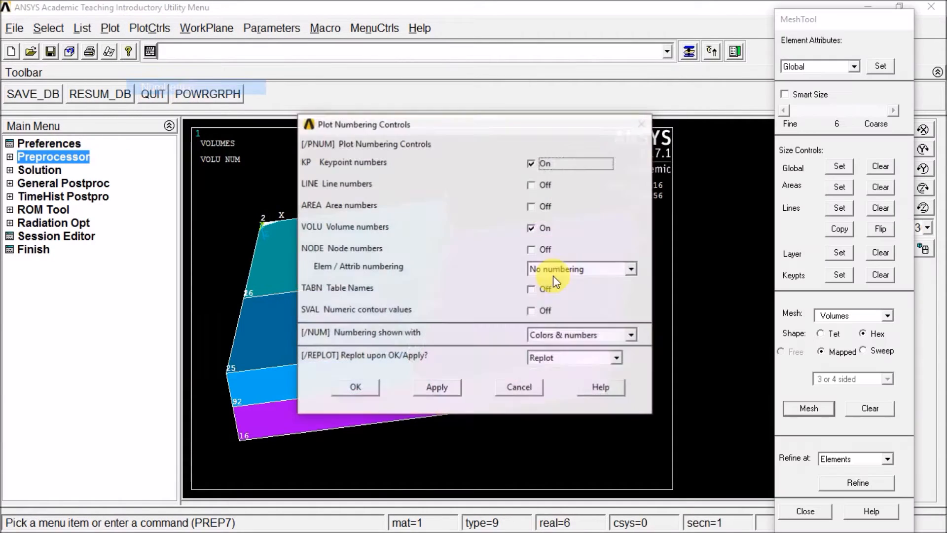
pyautogui.click(531, 163)
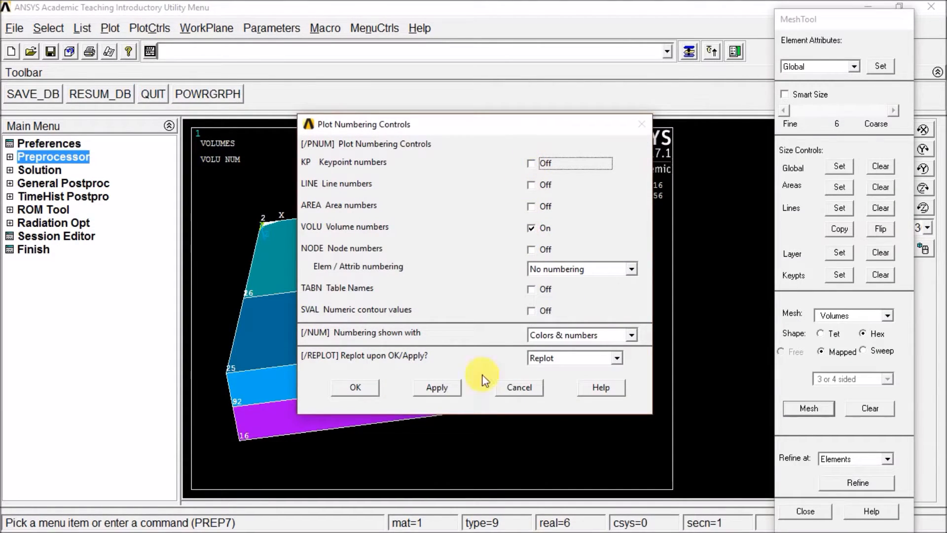
pyautogui.click(374, 390)
pyautogui.keyDown('ctrl'); pyautogui.moveTo(432, 313); pyautogui.dragTo(392, 298, button='right'); pyautogui.keyUp('ctrl')
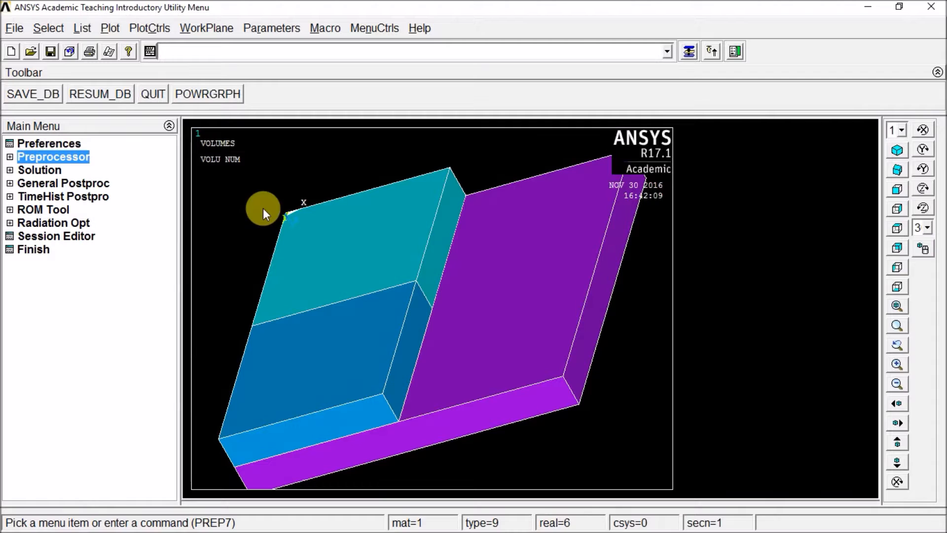
pyautogui.click(382, 280)
# - Plot the areas, with area numbers turned on and volume numbers turned off in the plot numbering controls
pyautogui.click(111, 29)
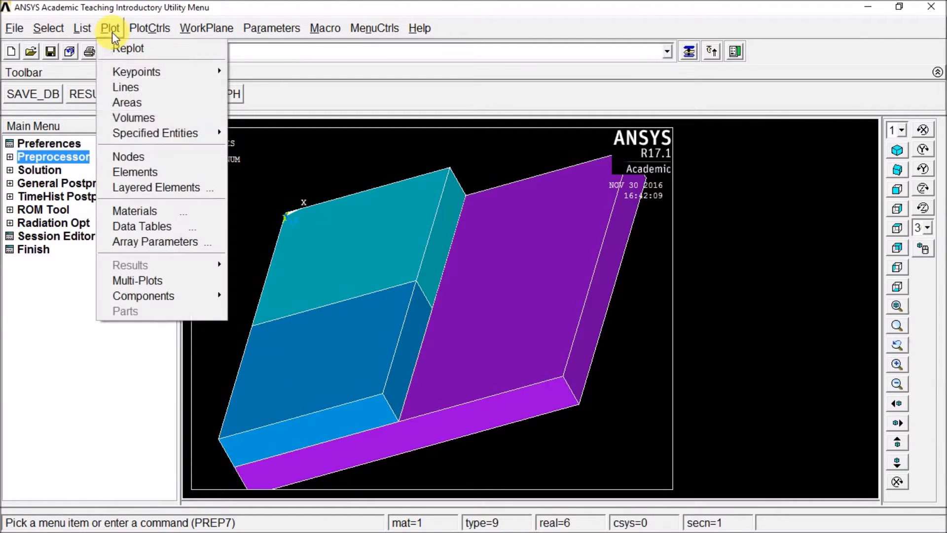
pyautogui.click(142, 102)
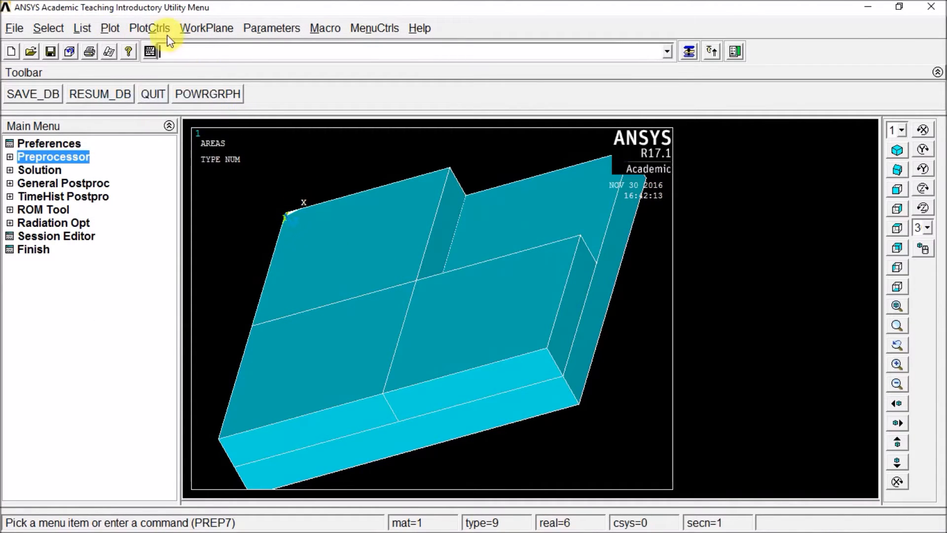
pyautogui.click(153, 28)
pyautogui.click(182, 86)
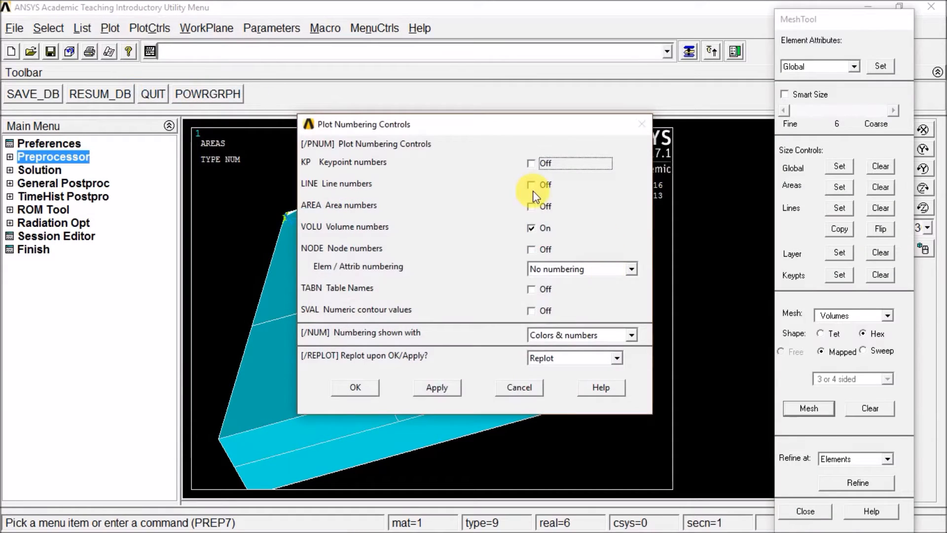
pyautogui.click(531, 206)
pyautogui.click(356, 387)
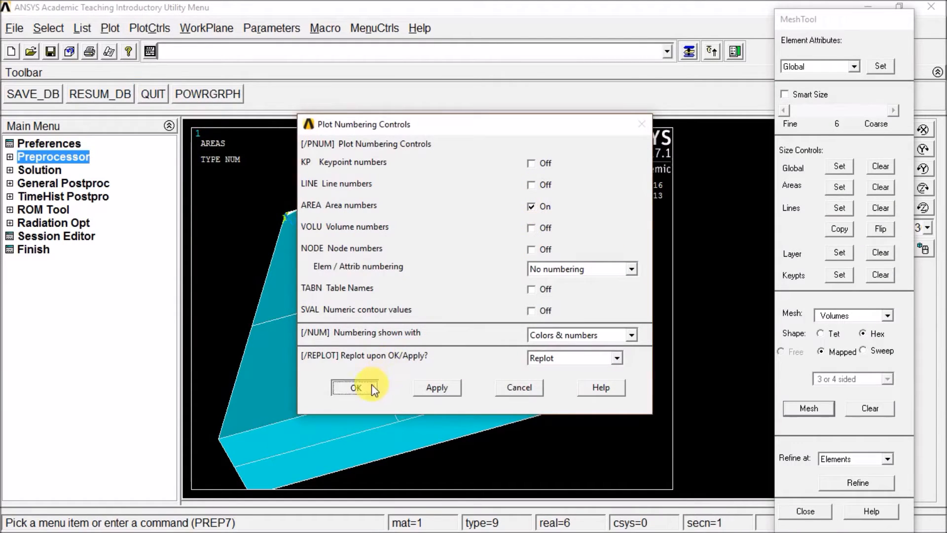
pyautogui.keyDown('ctrl'); pyautogui.moveTo(411, 356); pyautogui.dragTo(352, 338, button='right'); pyautogui.keyUp('ctrl')
# - Plot the model's nodes in place of its areas and tilt the node cloud slightly by free rotation
pyautogui.click(110, 28)
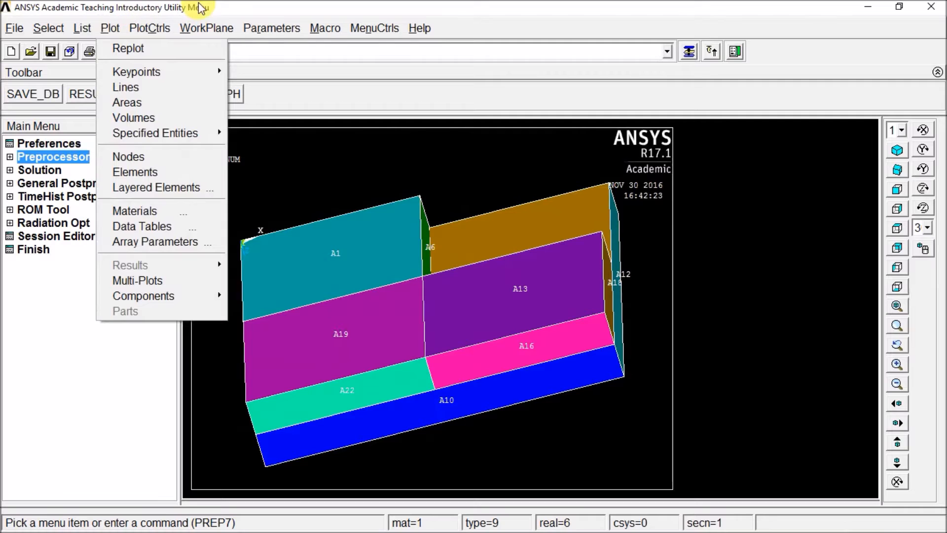
pyautogui.click(201, 6)
pyautogui.click(102, 28)
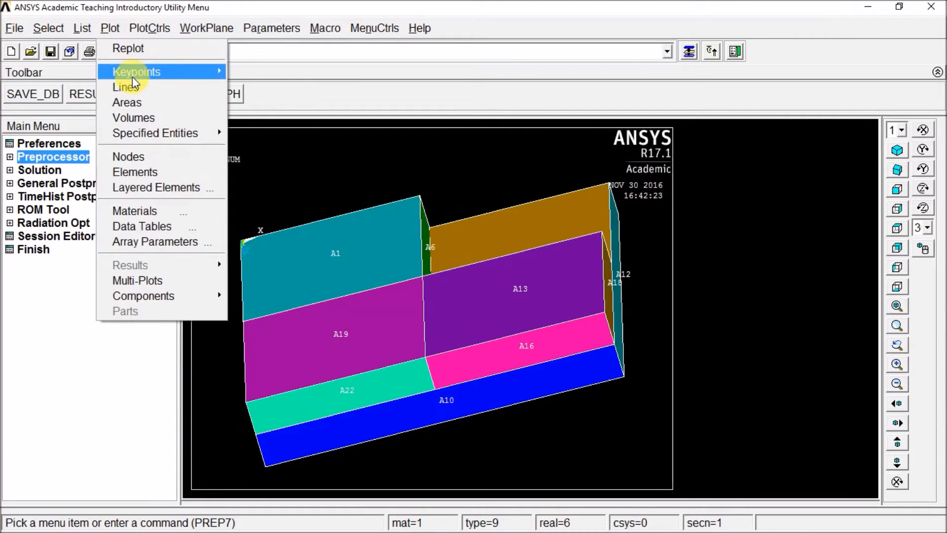
pyautogui.moveTo(132, 77)
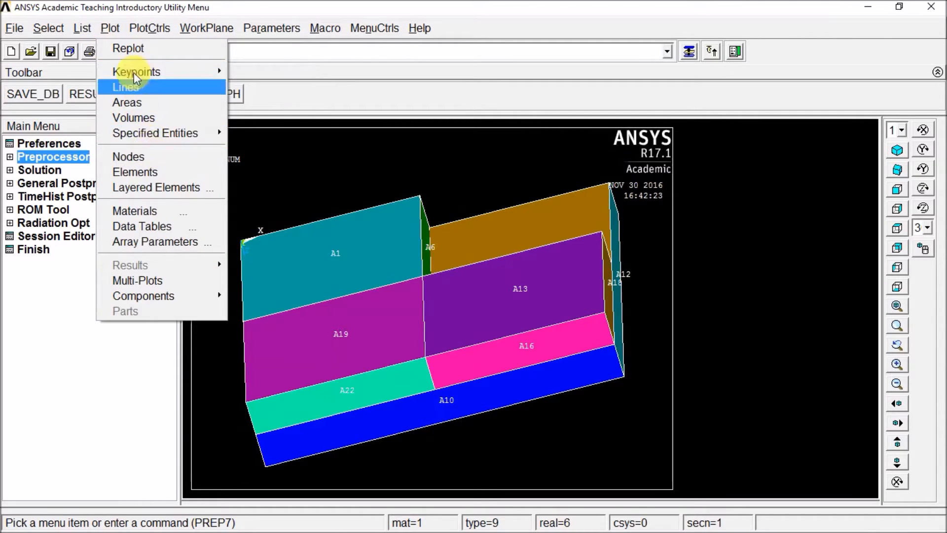
pyautogui.click(136, 157)
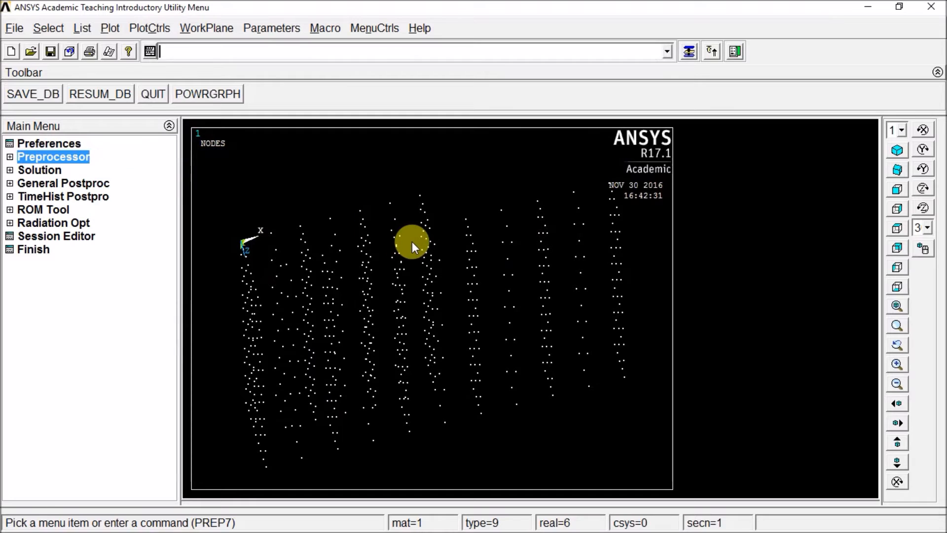
pyautogui.moveTo(440, 322)
pyautogui.keyDown('ctrl'); pyautogui.mouseDown(button='right')
pyautogui.moveTo(417, 289)
pyautogui.moveTo(444, 312)
pyautogui.moveTo(435, 321)
pyautogui.moveTo(414, 284)
pyautogui.moveTo(394, 286)
pyautogui.moveTo(461, 292)
pyautogui.moveTo(448, 314)
pyautogui.mouseUp(button='right'); pyautogui.keyUp('ctrl')
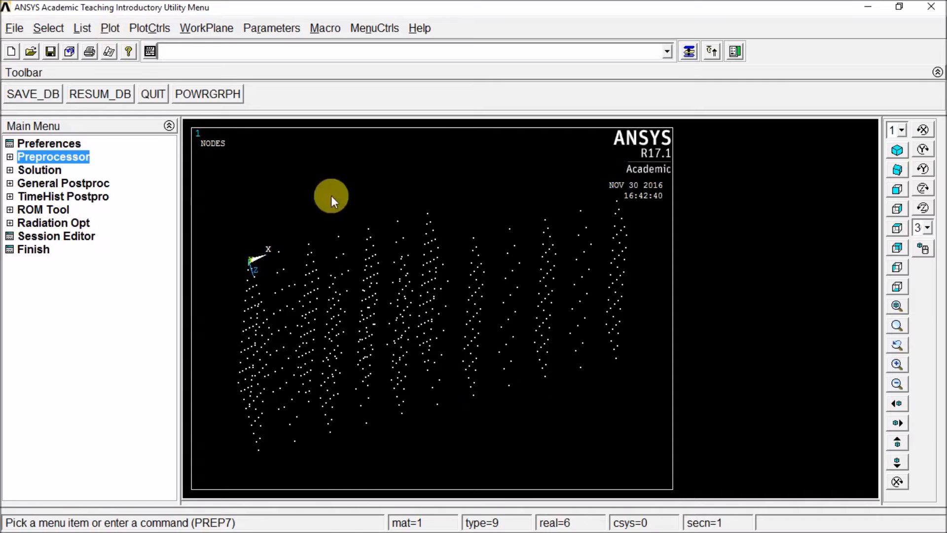
# - Show all entity types together with Multi-Plots and tilt the combined plot by free rotation
pyautogui.click(110, 29)
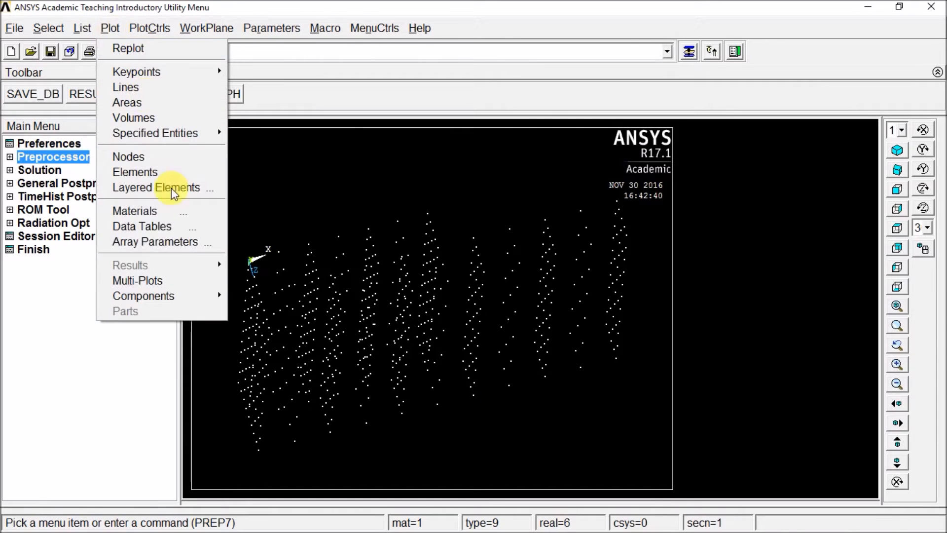
pyautogui.click(143, 281)
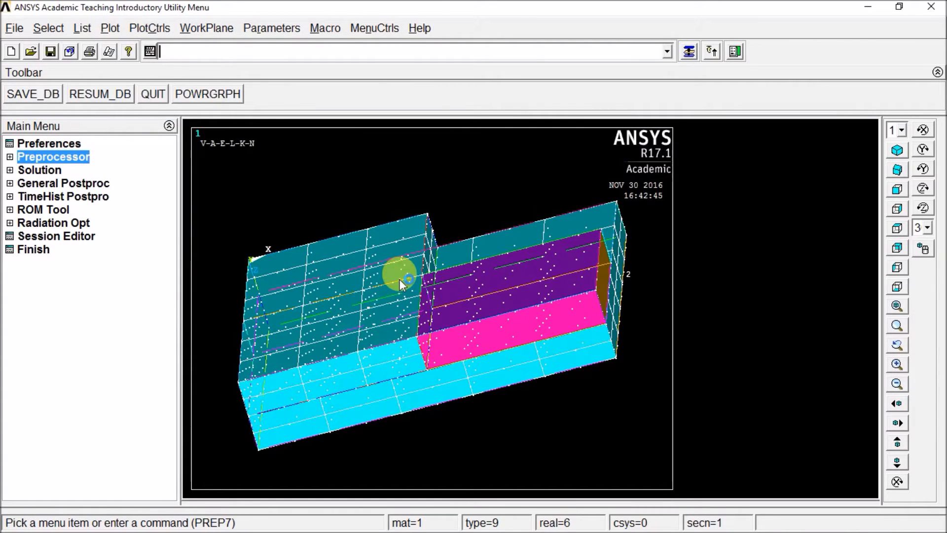
pyautogui.keyDown('ctrl'); pyautogui.moveTo(478, 267); pyautogui.dragTo(416, 318, button='right'); pyautogui.keyUp('ctrl')
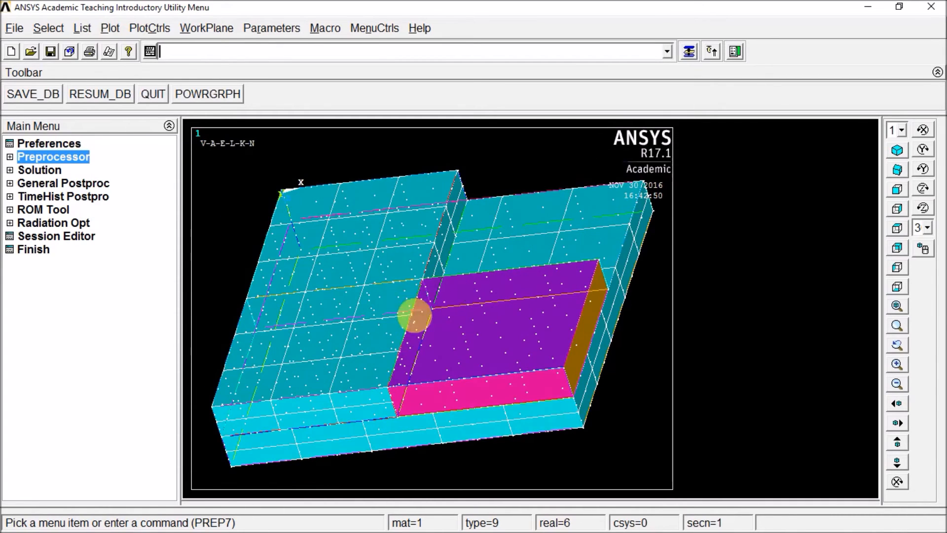
# - Plot the model's volumes and turn area numbers off in the plot numbering controls, leaving keypoint numbers off
pyautogui.click(108, 28)
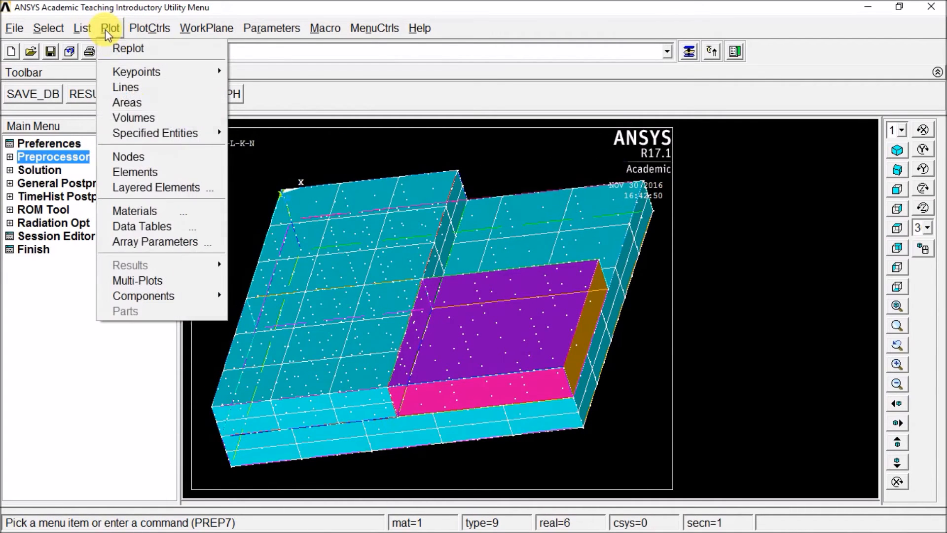
pyautogui.click(131, 115)
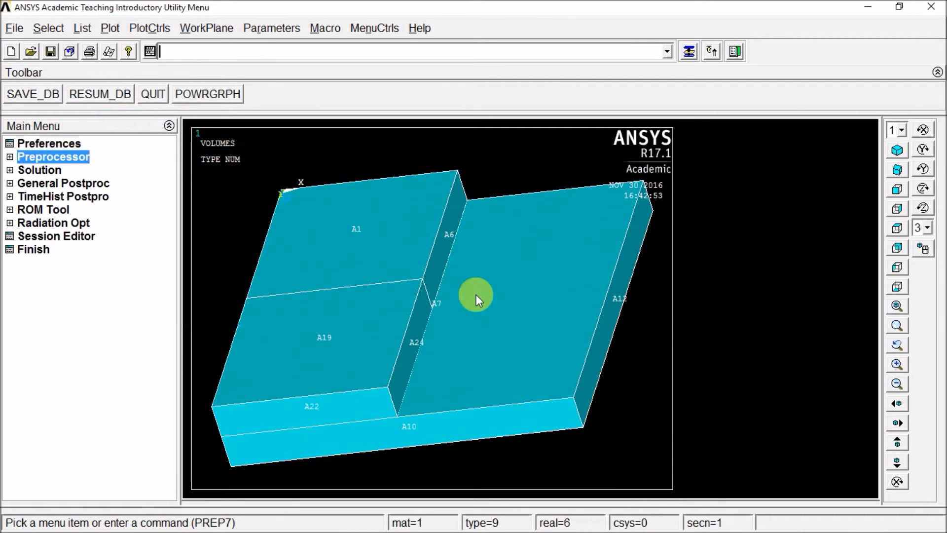
pyautogui.click(149, 29)
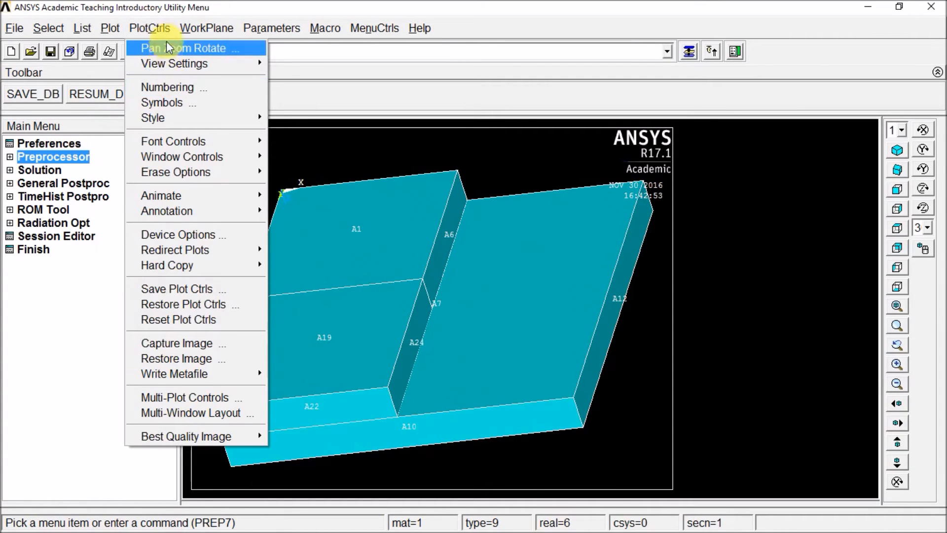
pyautogui.click(170, 87)
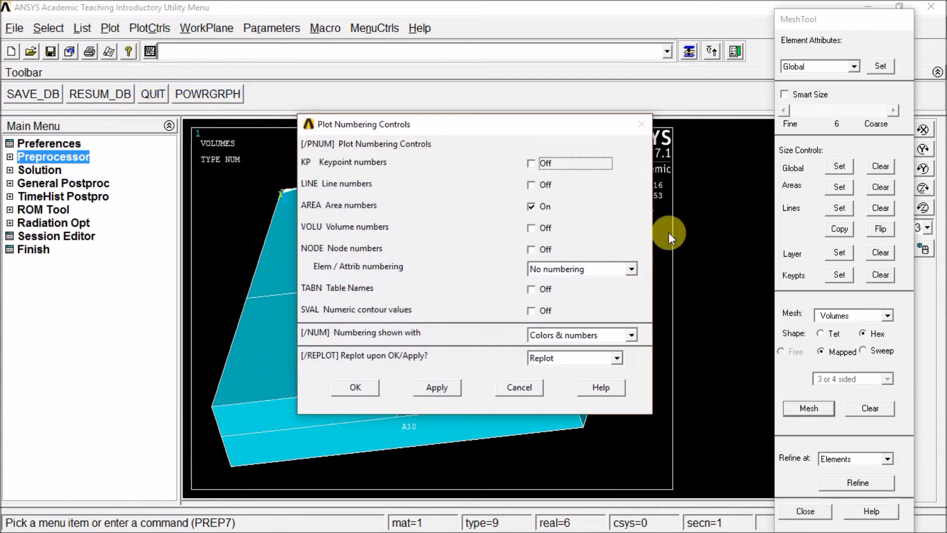
pyautogui.click(532, 207)
pyautogui.click(532, 165)
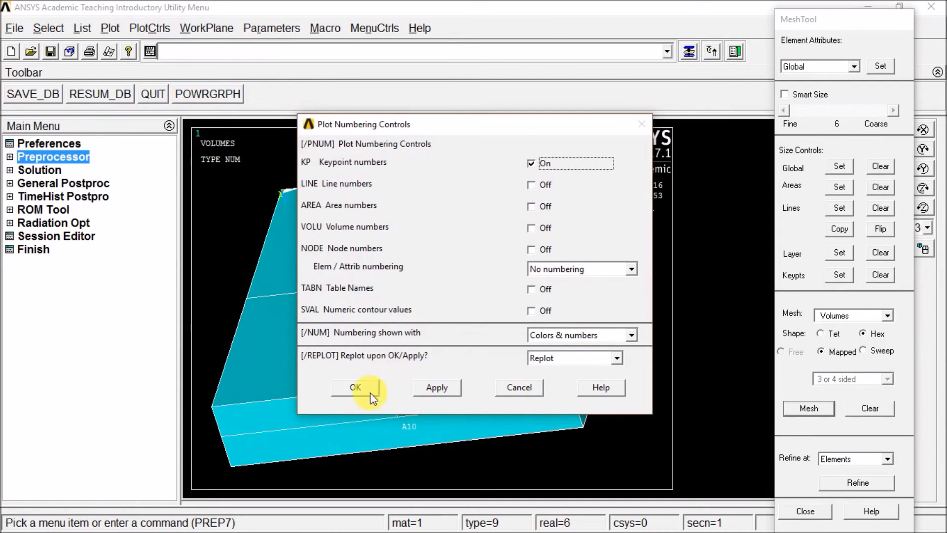
pyautogui.click(532, 163)
pyautogui.click(354, 388)
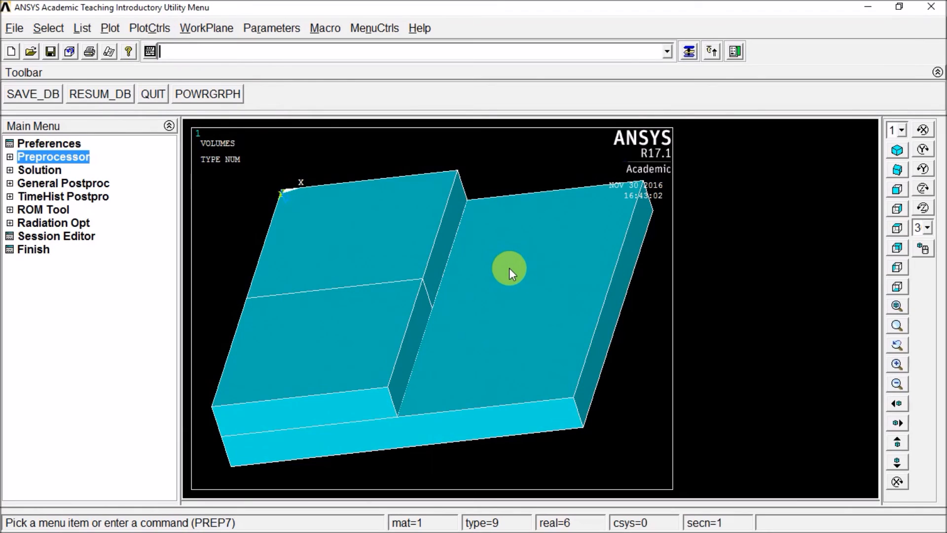